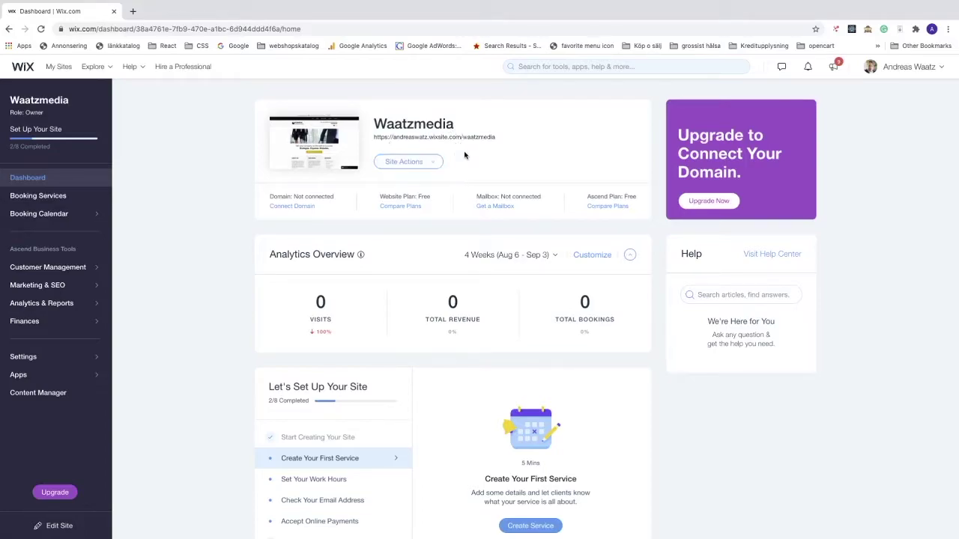
# Open the Waatzmedia site in the Wix Editor via the dashboard's Site Actions menu
pyautogui.scroll(5, 421, 166)
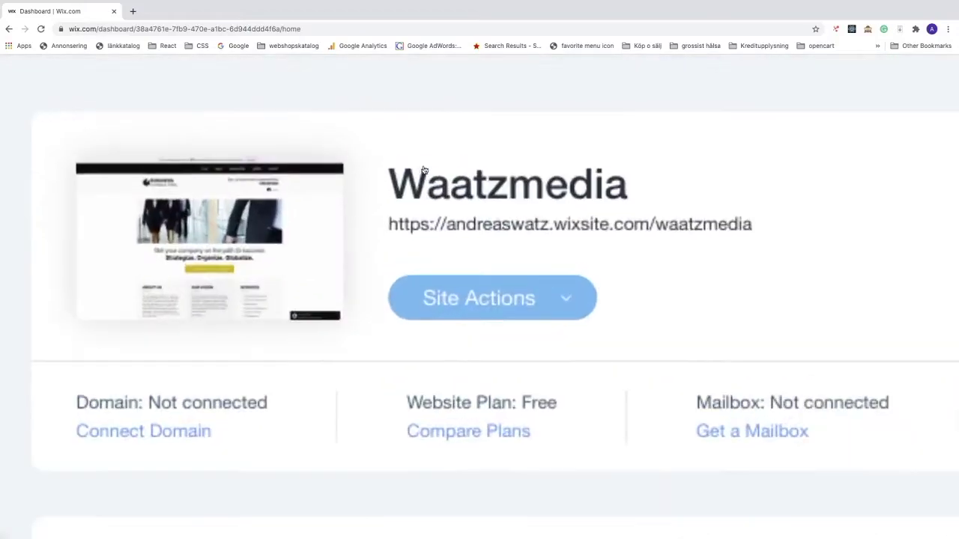
pyautogui.click(568, 299)
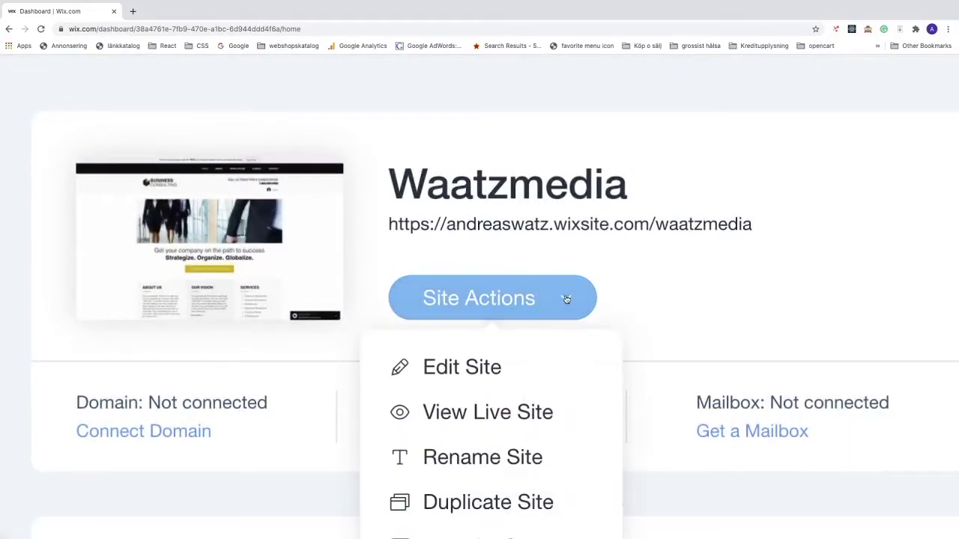
pyautogui.click(479, 362)
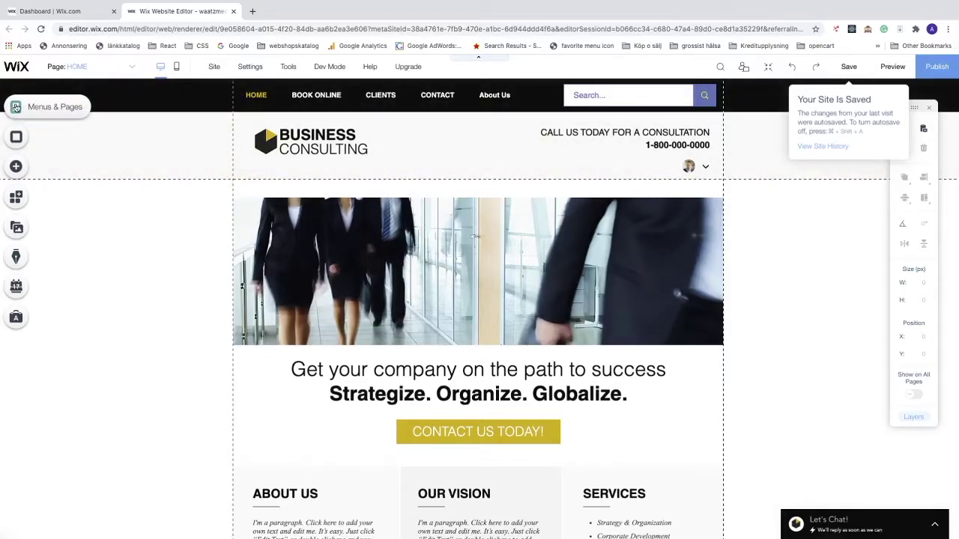
# Open Menus & Pages to review the pages HOME, BOOK ONLINE, CLIENTS, CONTACT, About Us and Search Results
pyautogui.scroll(5, 15, 107)
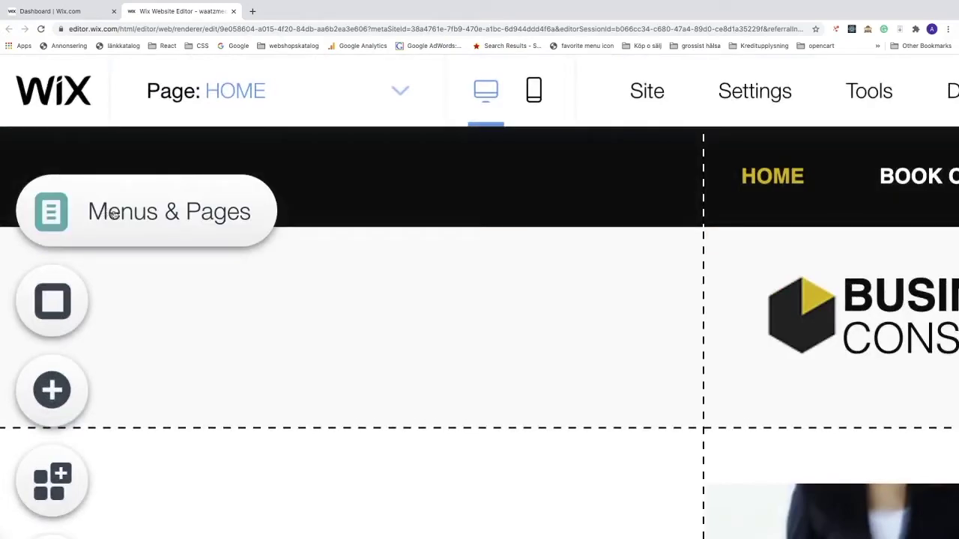
pyautogui.click(117, 214)
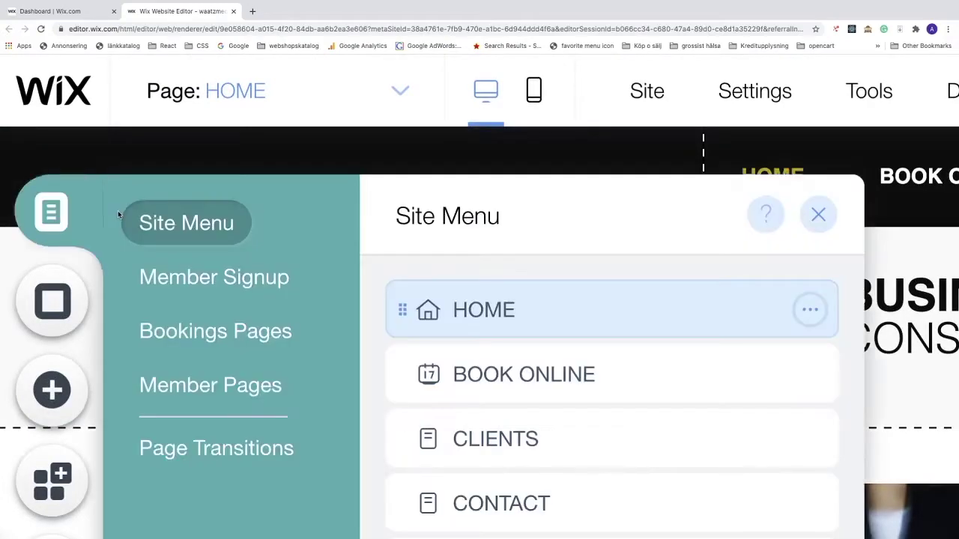
pyautogui.scroll(-5, 344, 239)
pyautogui.scroll(-5, 344, 242)
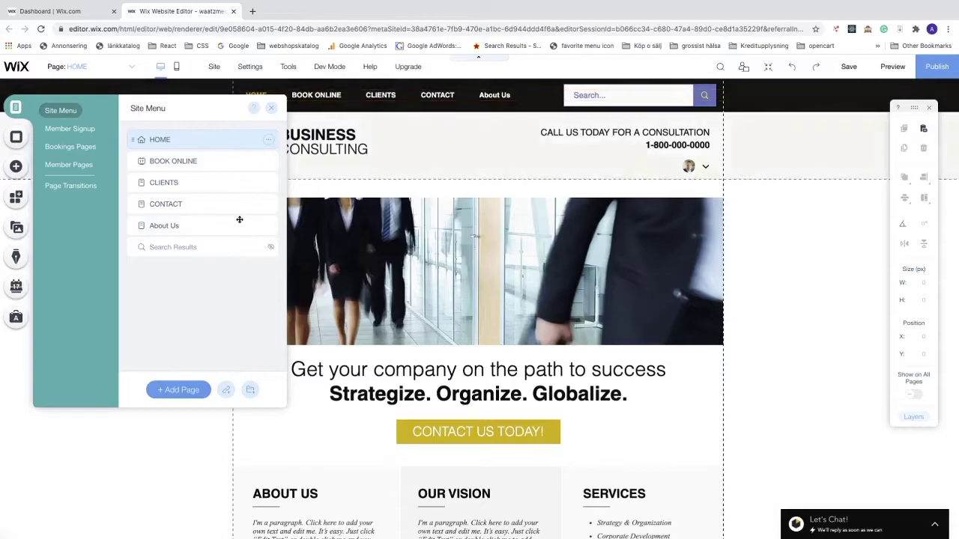
pyautogui.scroll(5, 187, 389)
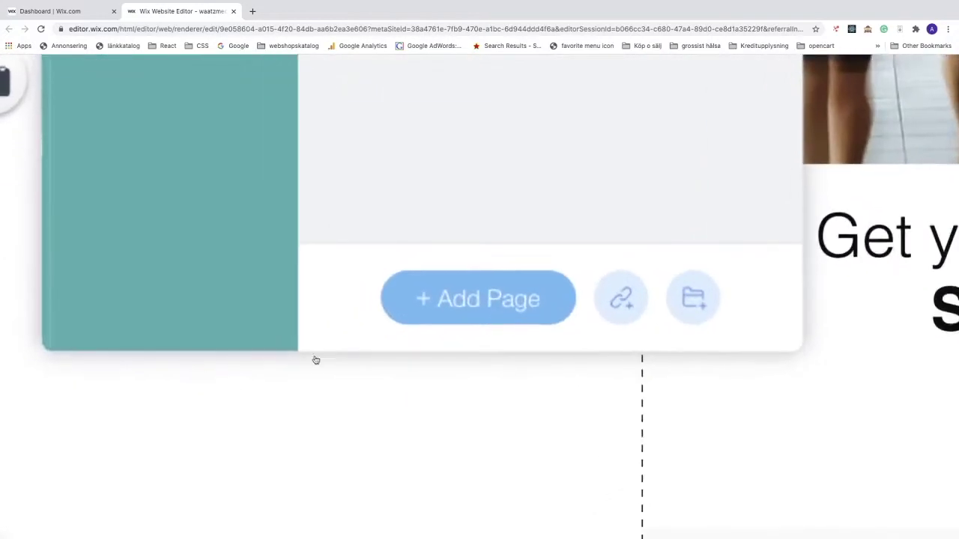
# Add a new page to the Site Menu and name it 'Test'
pyautogui.click(466, 299)
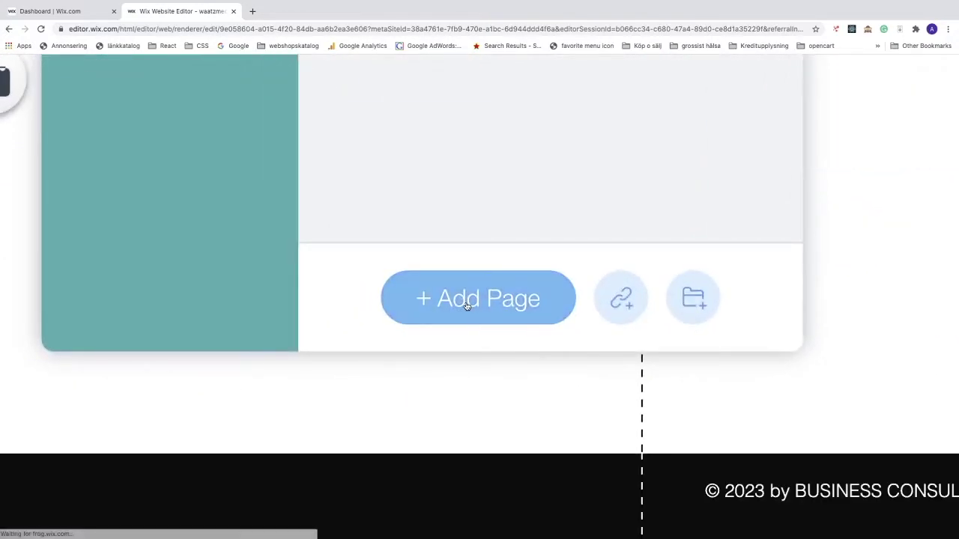
pyautogui.scroll(-5, 466, 307)
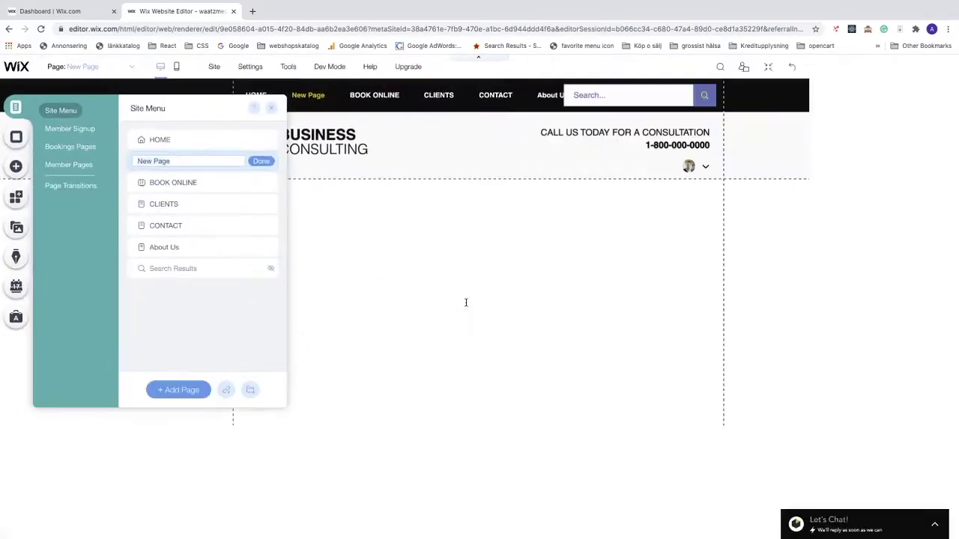
pyautogui.scroll(5, 149, 163)
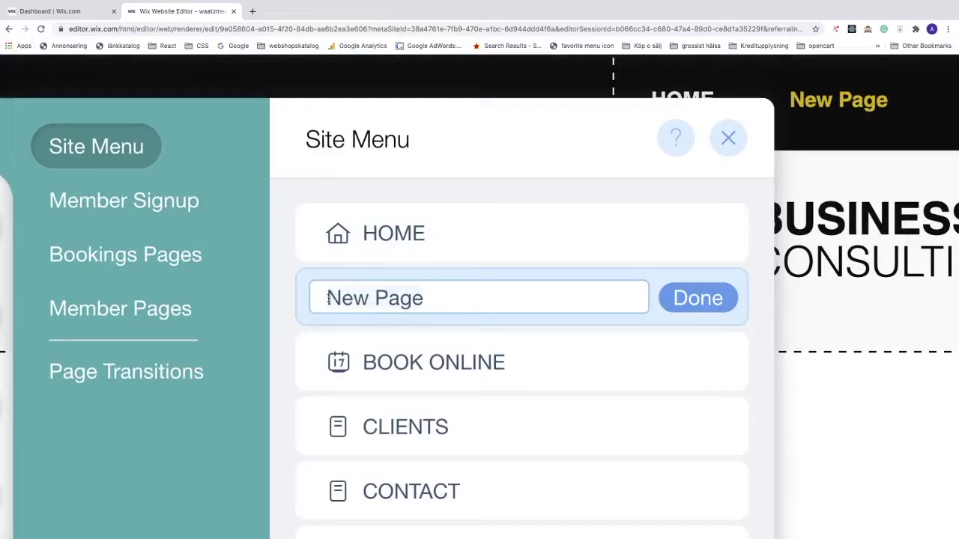
pyautogui.press('super+a')
pyautogui.press('BackSpace')
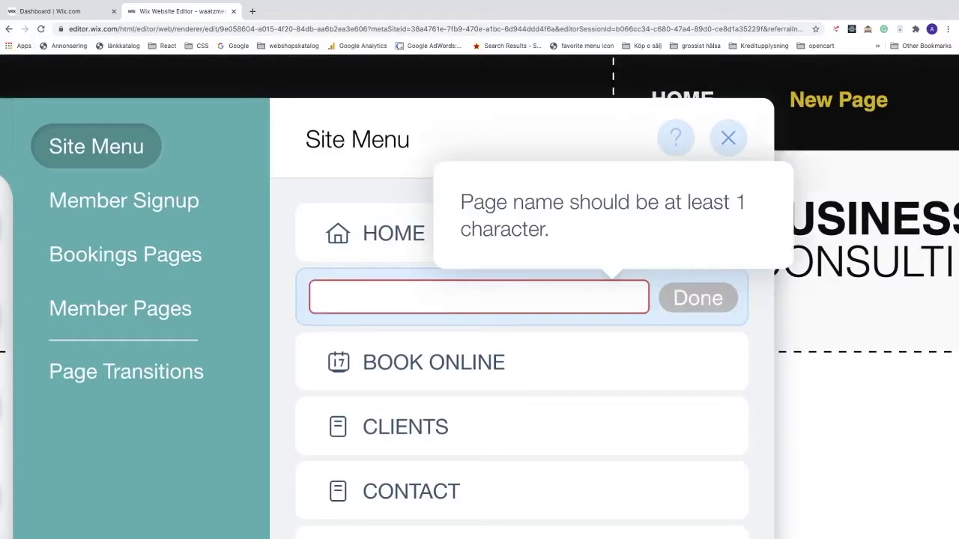
pyautogui.write('Test')
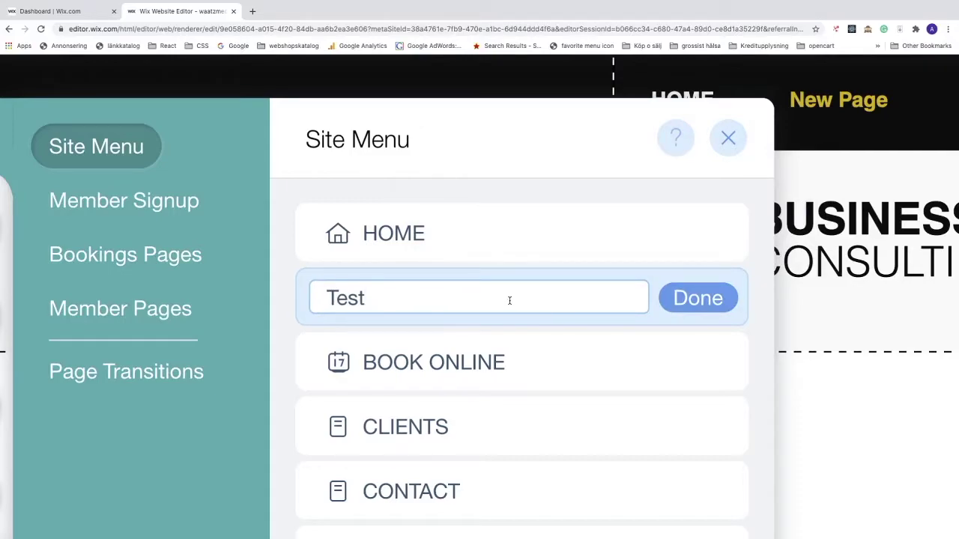
pyautogui.click(697, 298)
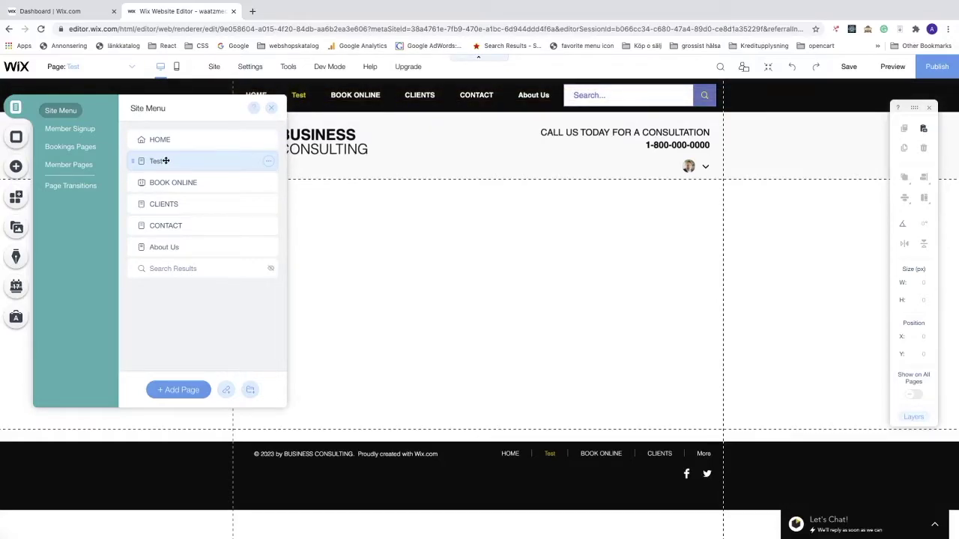
# Create a page named 'Test subpage 1' and drag it under Test as a subpage
pyautogui.click(177, 393)
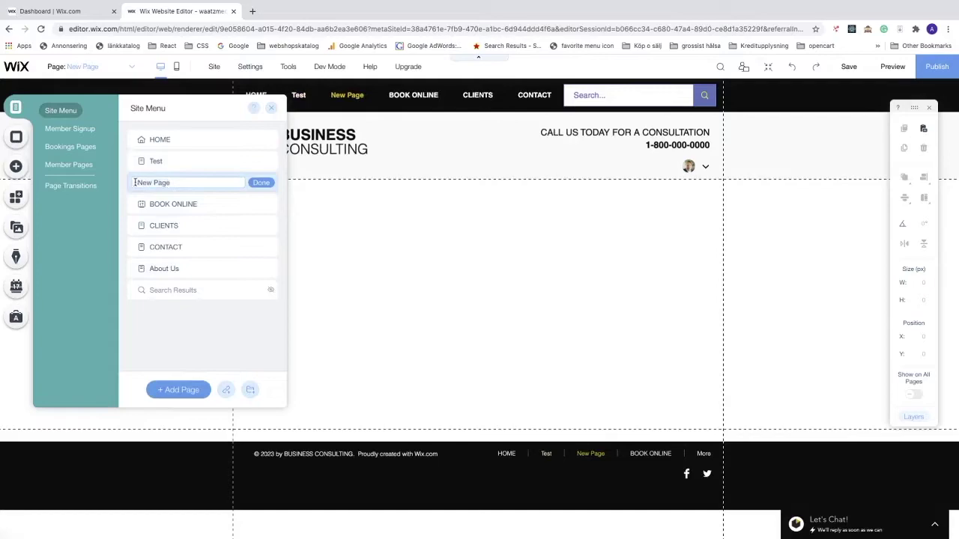
pyautogui.write('Test subpage 1')
pyautogui.click(259, 183)
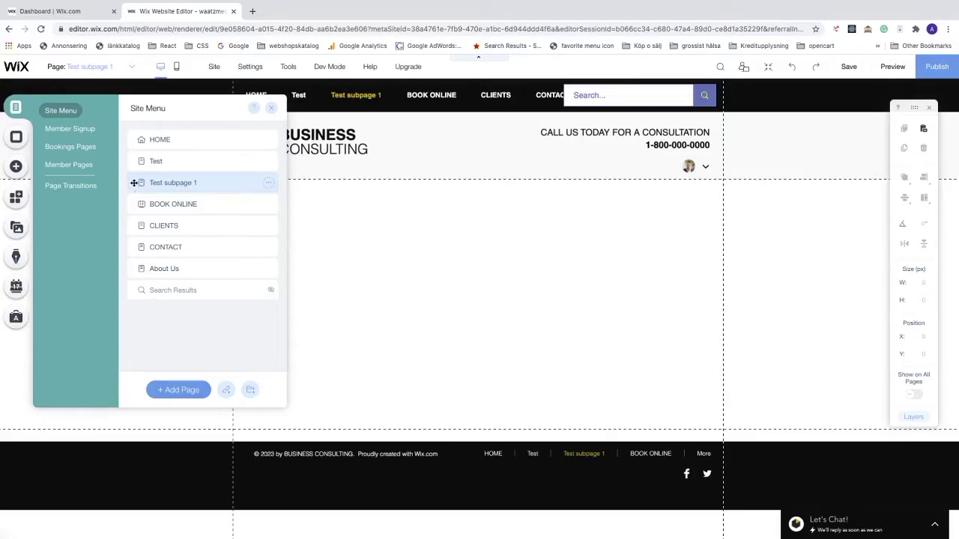
pyautogui.moveTo(133, 183); pyautogui.dragTo(158, 176)
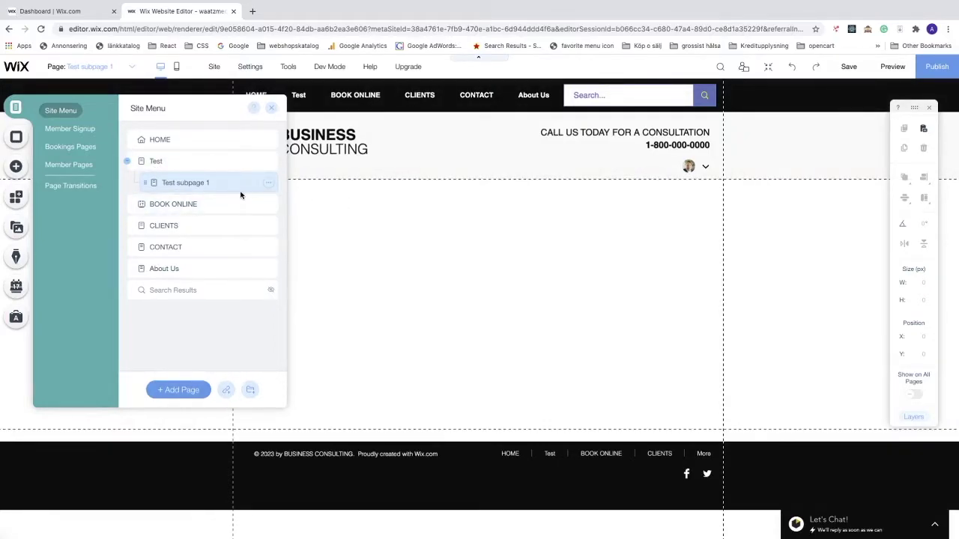
# Save the site and preview it, checking Test subpage 1 drops down under Test
pyautogui.click(847, 69)
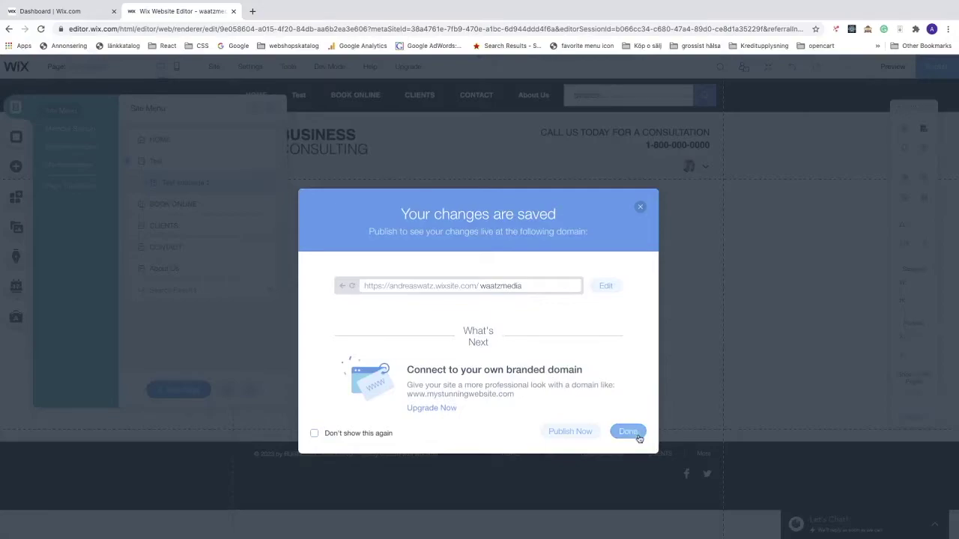
pyautogui.click(637, 435)
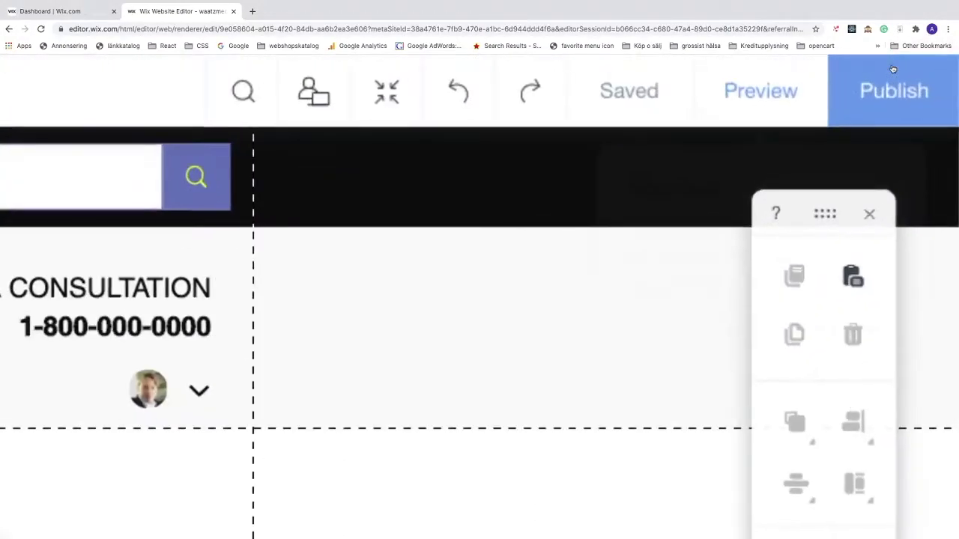
pyautogui.click(762, 90)
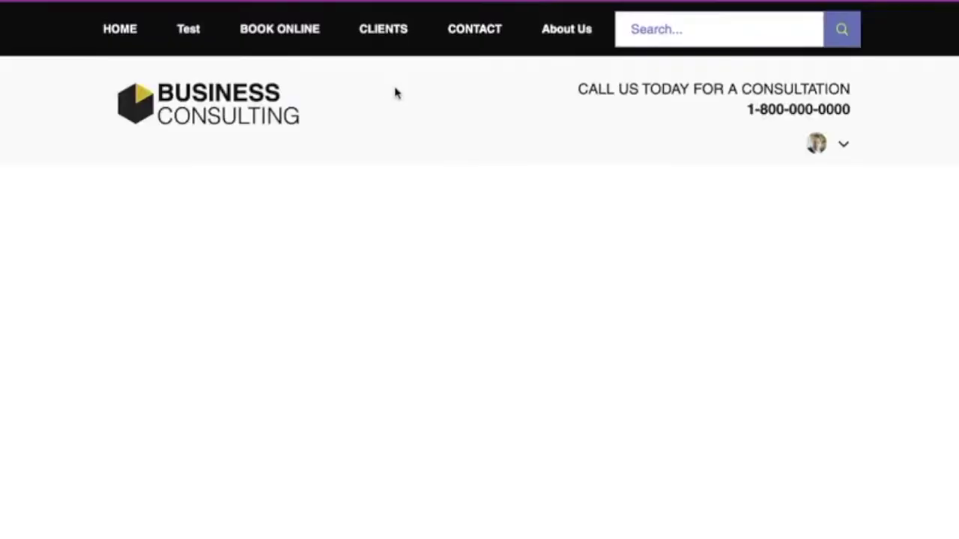
pyautogui.moveTo(188, 28)
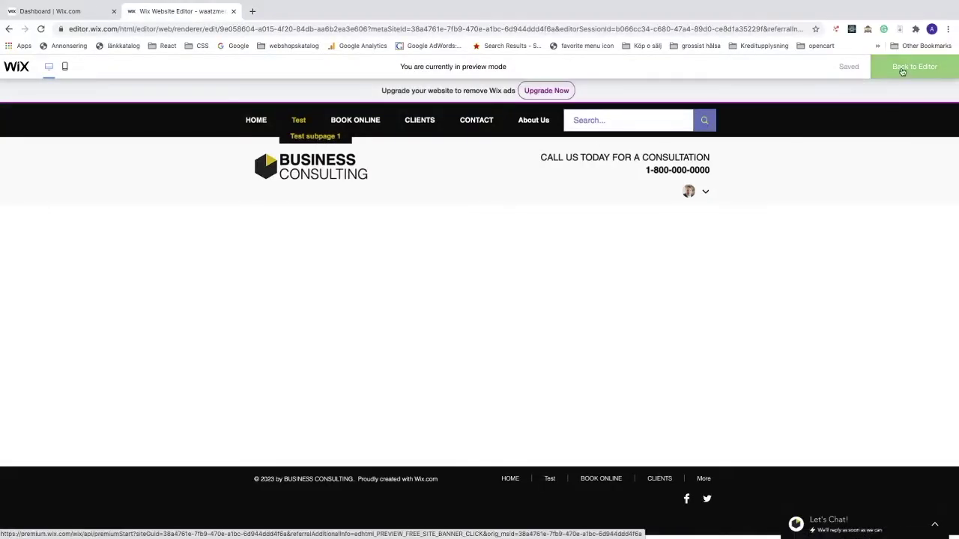
pyautogui.click(907, 67)
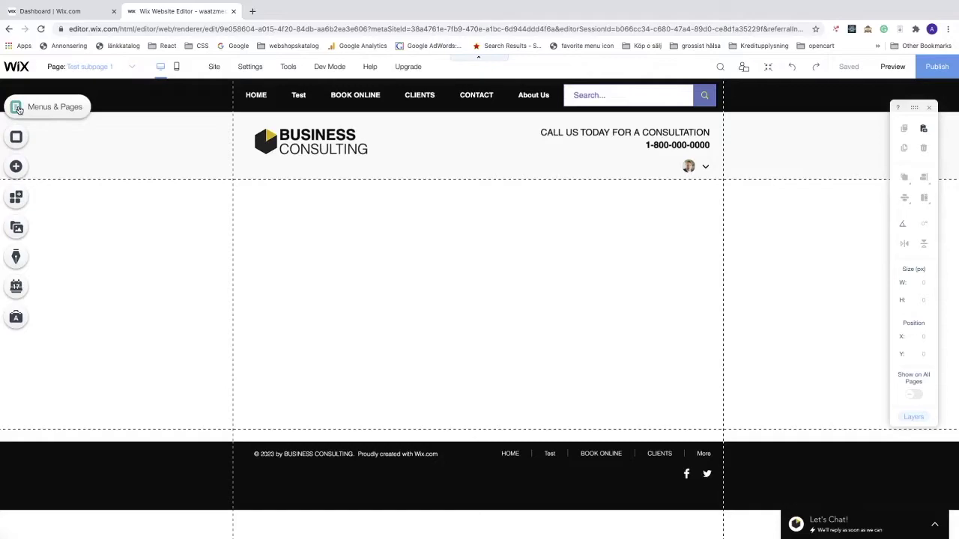
# Show the Test page's options menu from the Site Menu panel
pyautogui.click(17, 108)
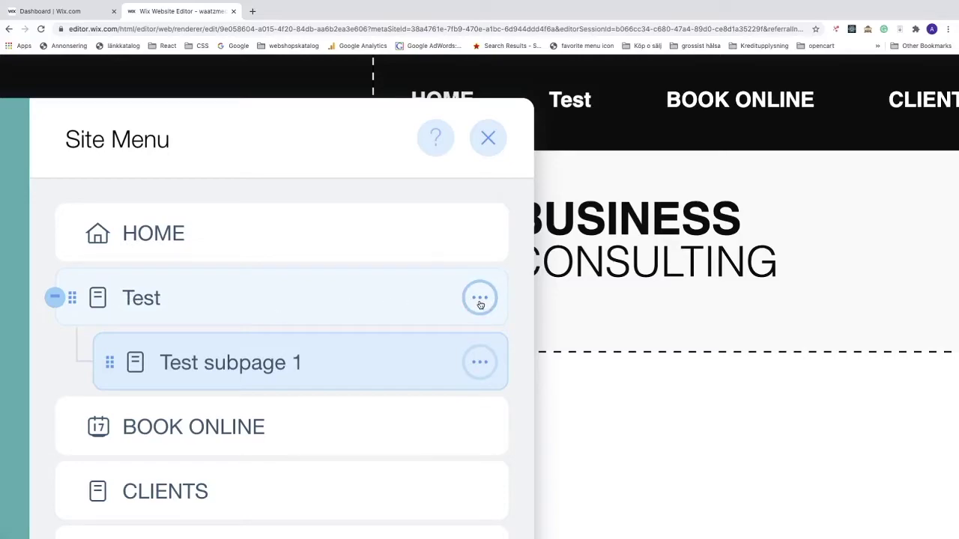
pyautogui.click(480, 299)
pyautogui.scroll(-3, 480, 301)
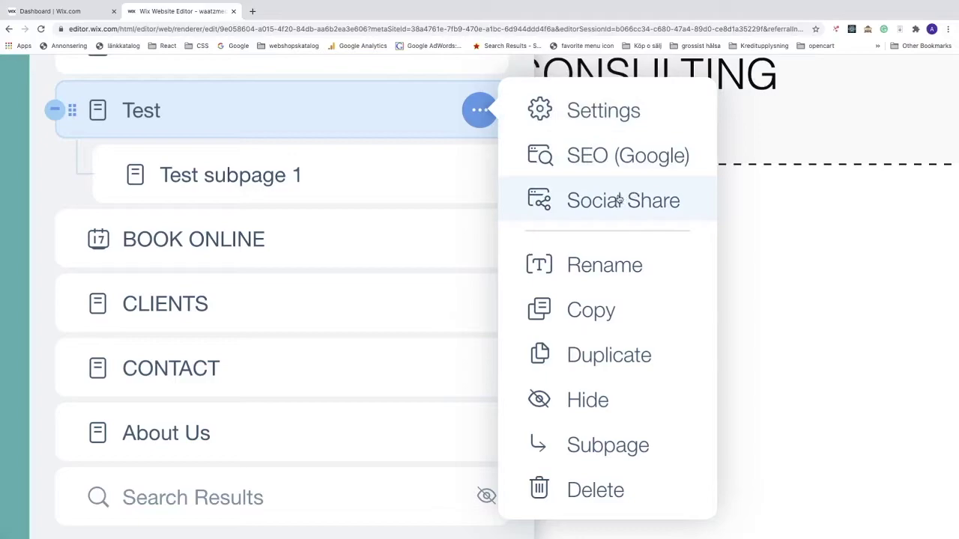
pyautogui.scroll(-1, 619, 201)
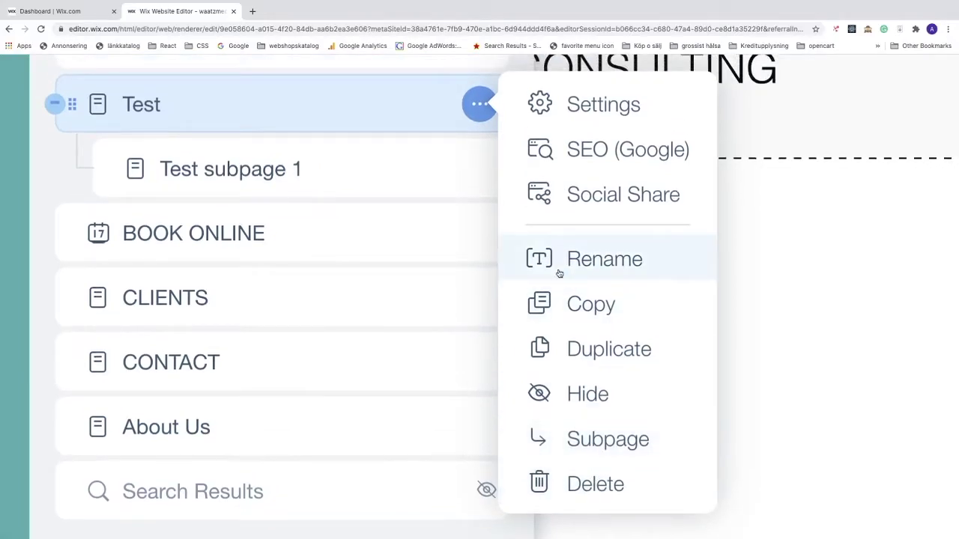
# Turn on Hide from menu in the Test page's Page Info settings
pyautogui.click(604, 107)
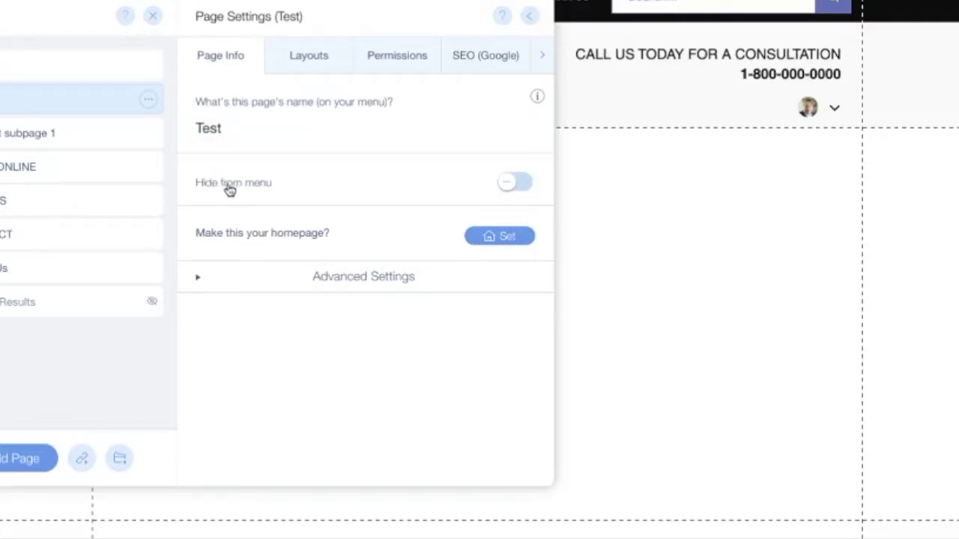
pyautogui.click(510, 187)
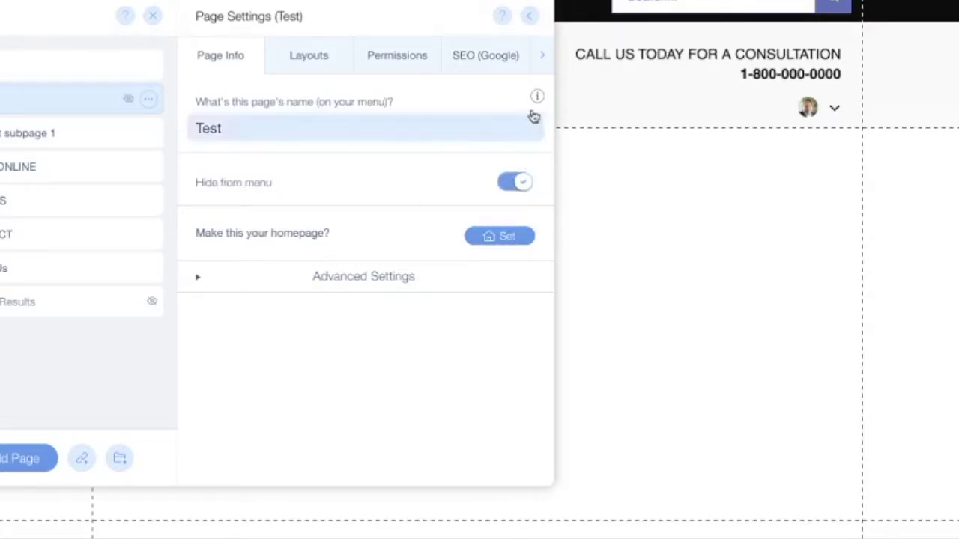
pyautogui.click(529, 16)
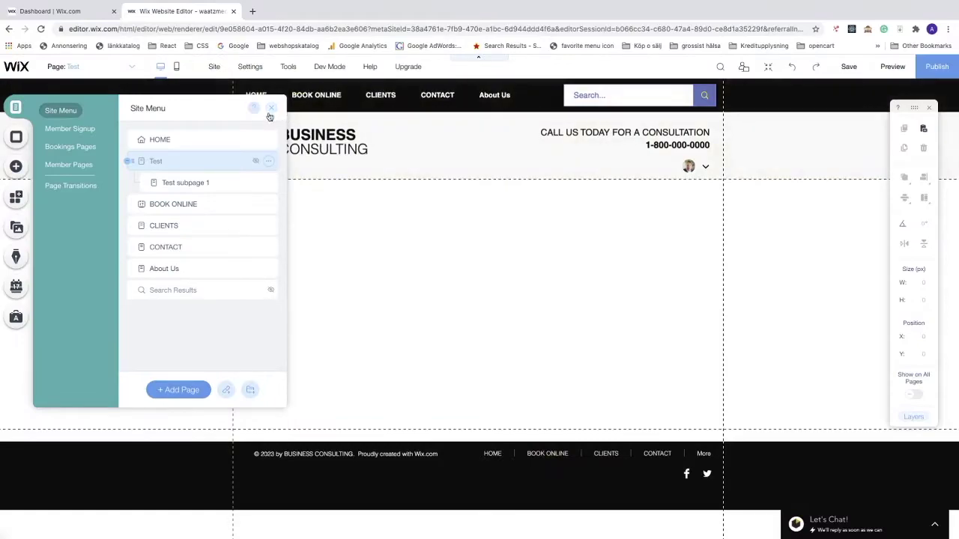
pyautogui.click(271, 108)
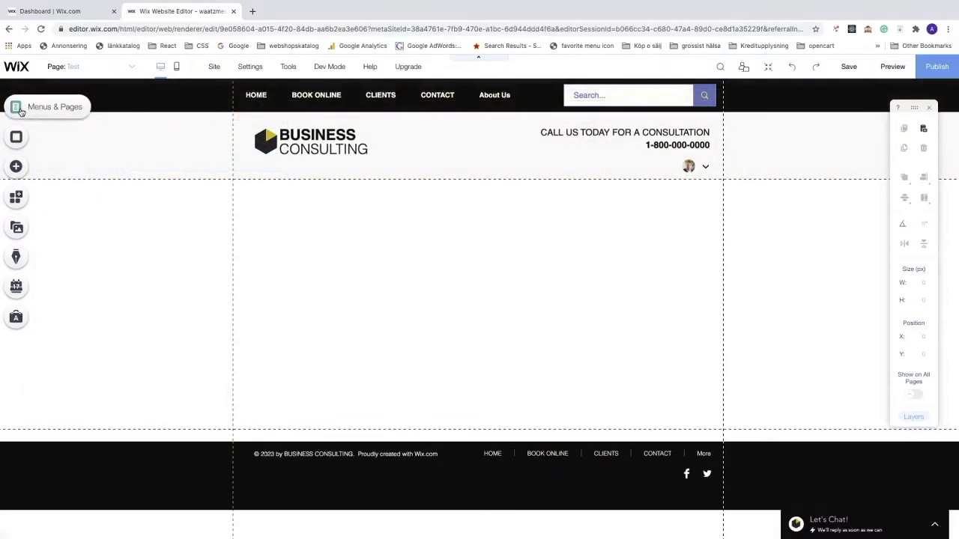
# Switch off Hide from menu in Test's page settings so it returns to navigation
pyautogui.click(16, 107)
pyautogui.click(268, 162)
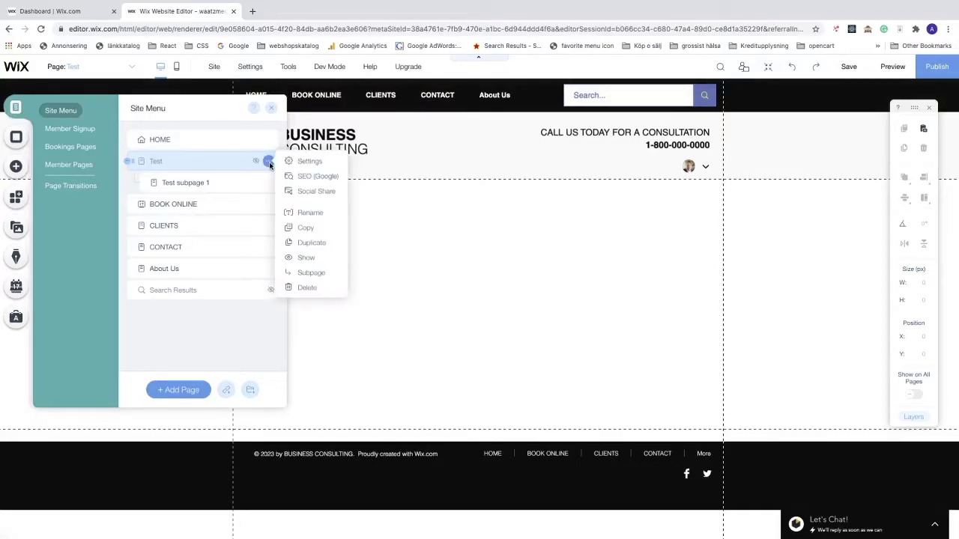
pyautogui.click(306, 163)
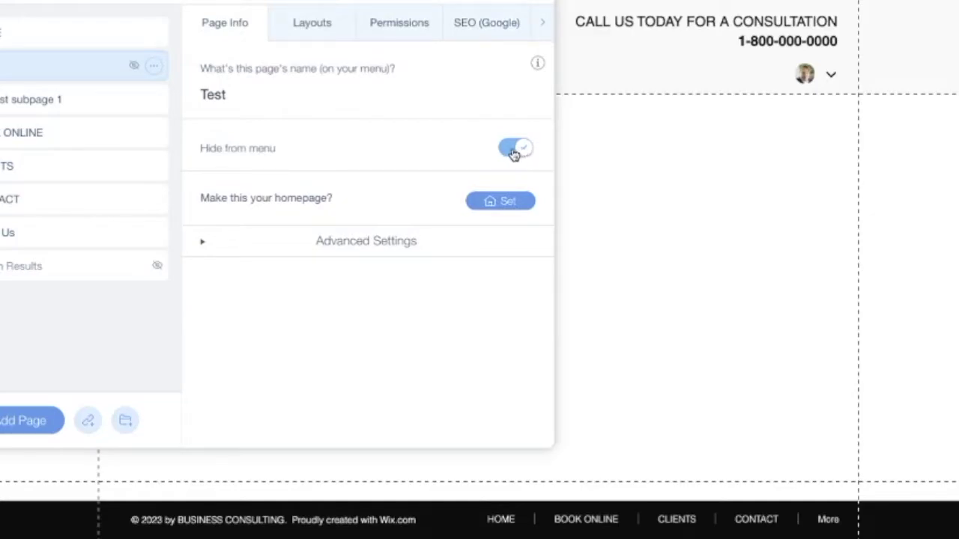
pyautogui.click(517, 153)
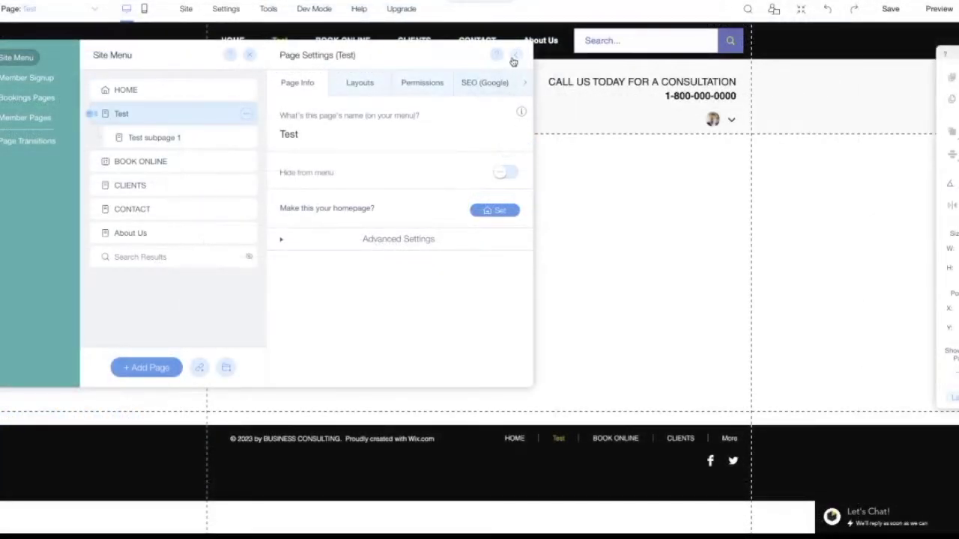
pyautogui.click(512, 60)
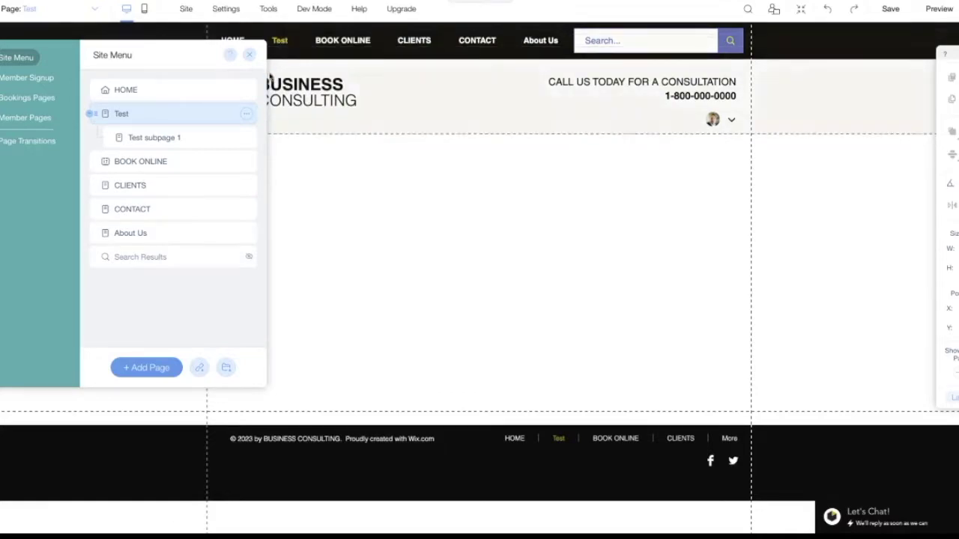
# Set the Test page as the site's homepage from its page settings
pyautogui.click(247, 114)
pyautogui.click(283, 117)
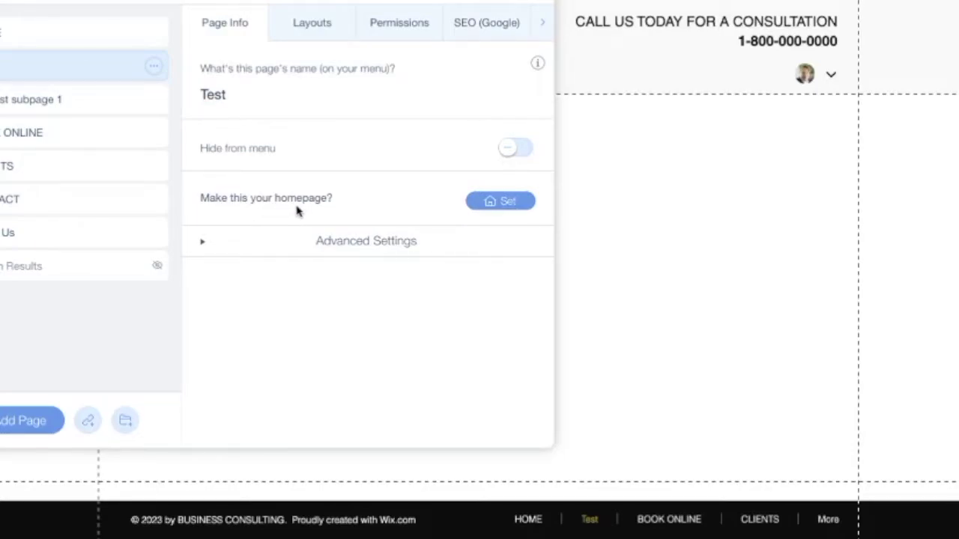
pyautogui.click(502, 203)
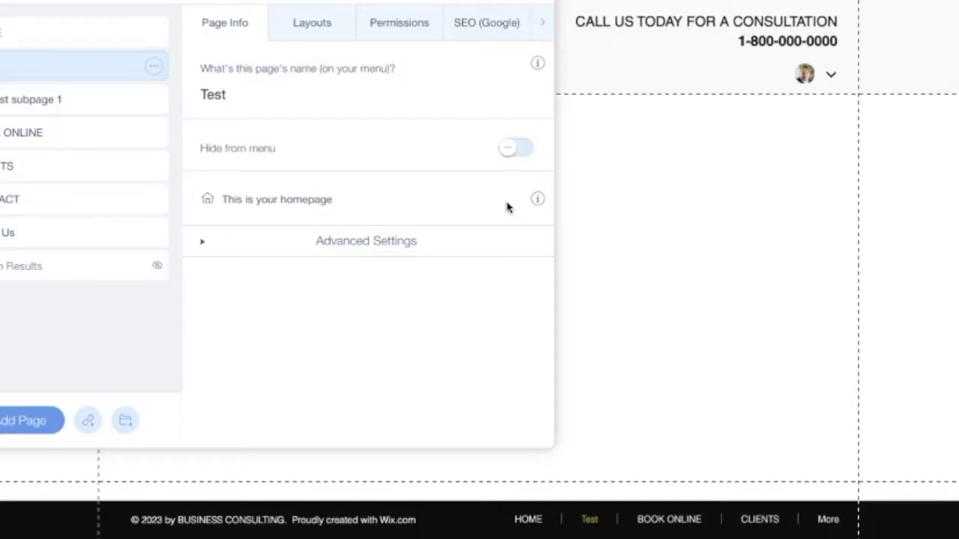
pyautogui.moveTo(536, 203)
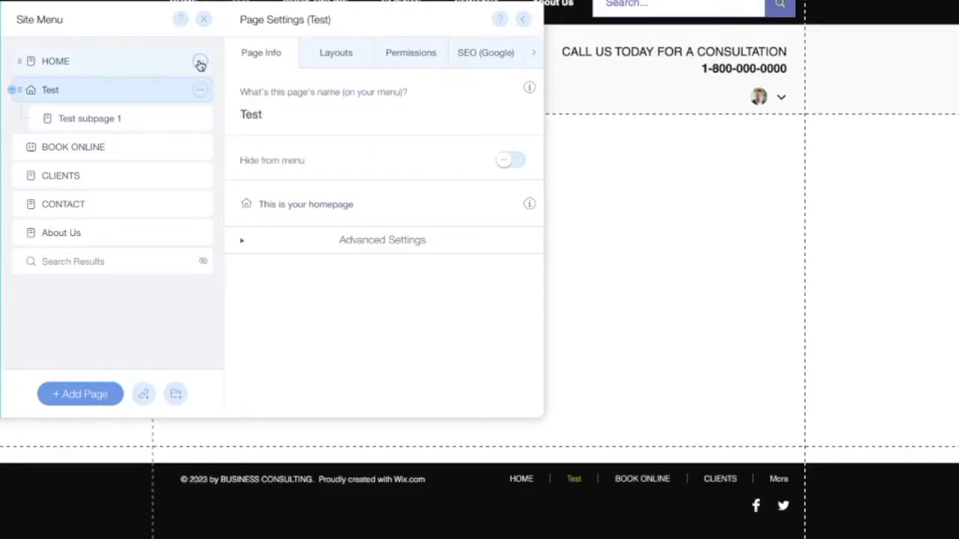
# Restore HOME as the homepage from HOME's page settings
pyautogui.click(200, 64)
pyautogui.click(235, 63)
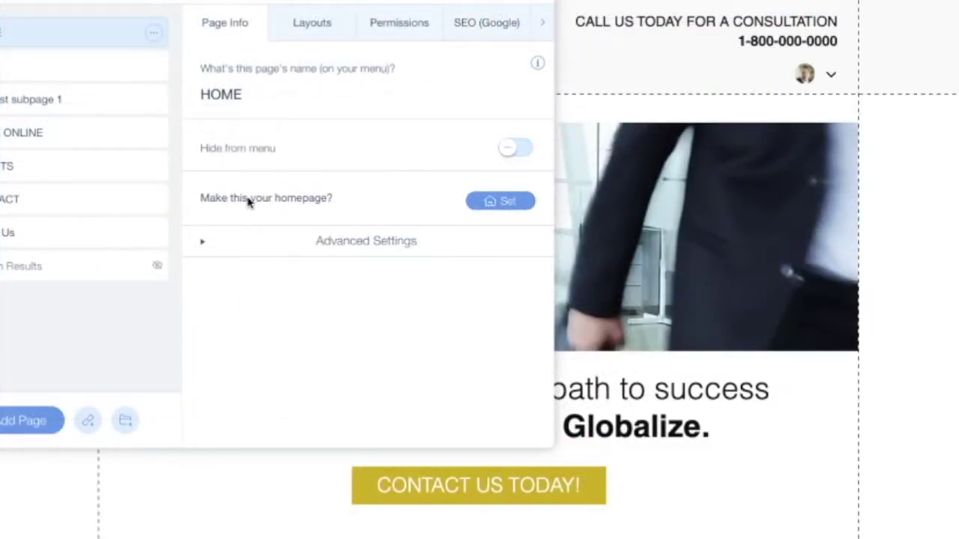
pyautogui.click(502, 205)
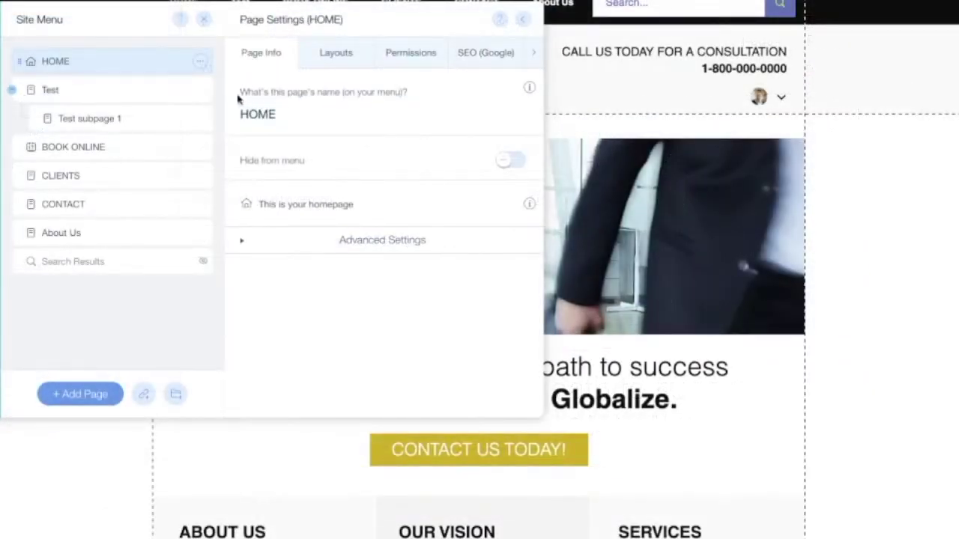
# Expand Test's Advanced Settings and read the page caching help article
pyautogui.click(201, 91)
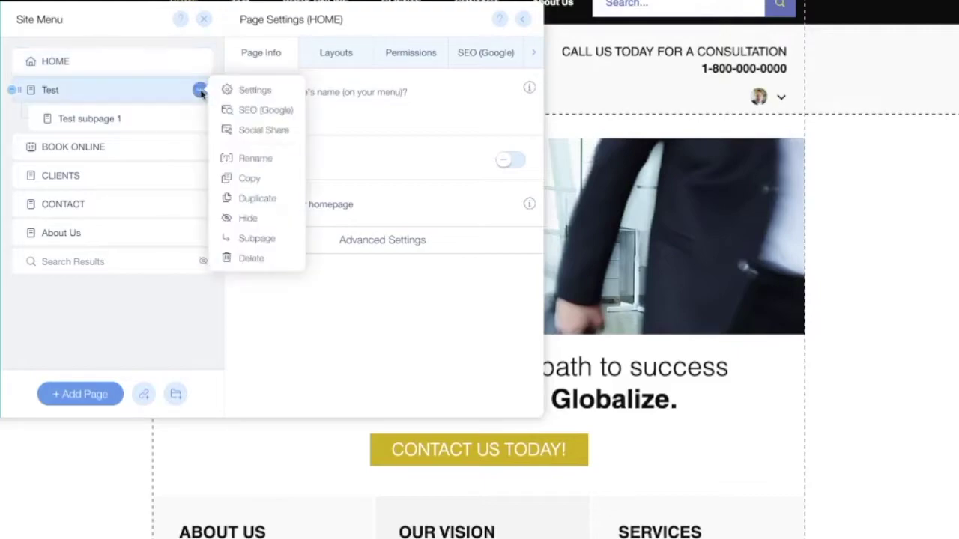
pyautogui.click(240, 91)
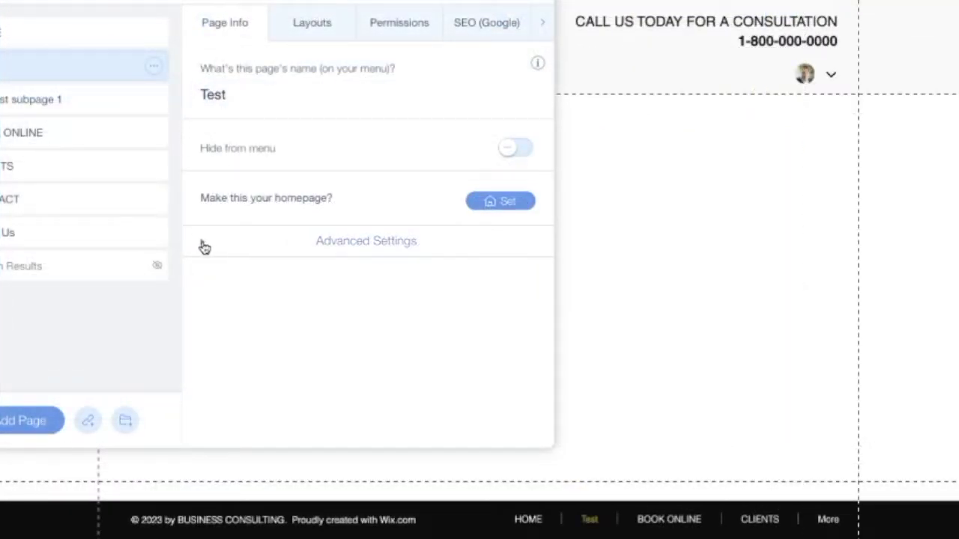
pyautogui.click(203, 248)
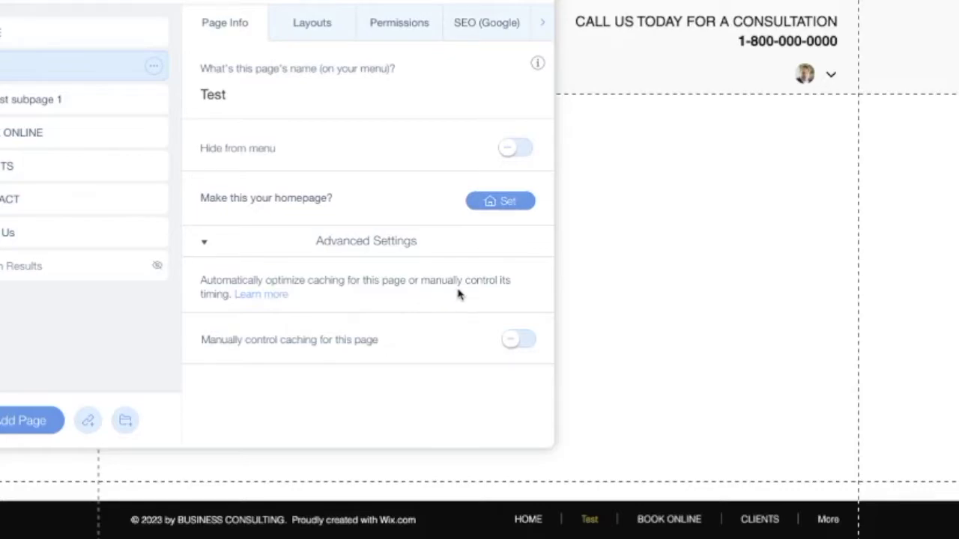
pyautogui.click(269, 297)
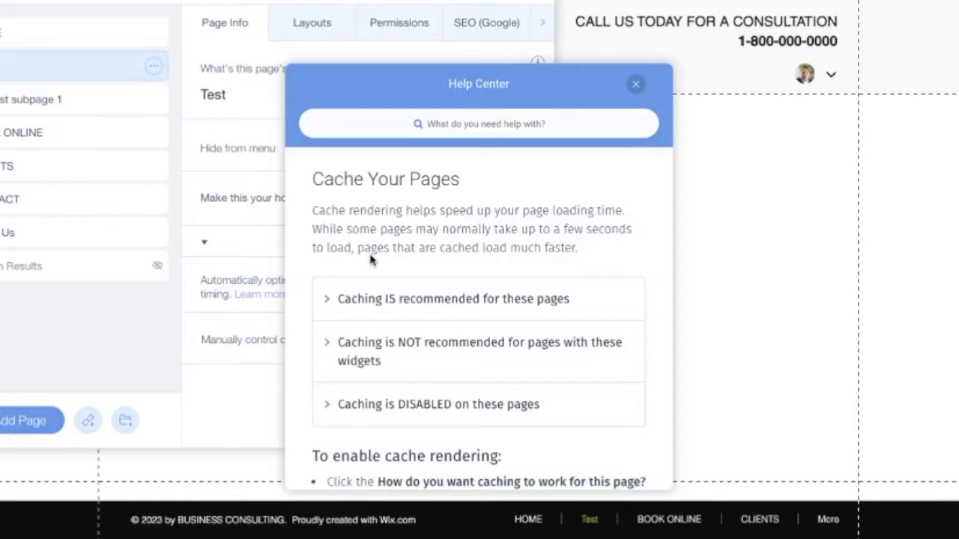
pyautogui.click(635, 85)
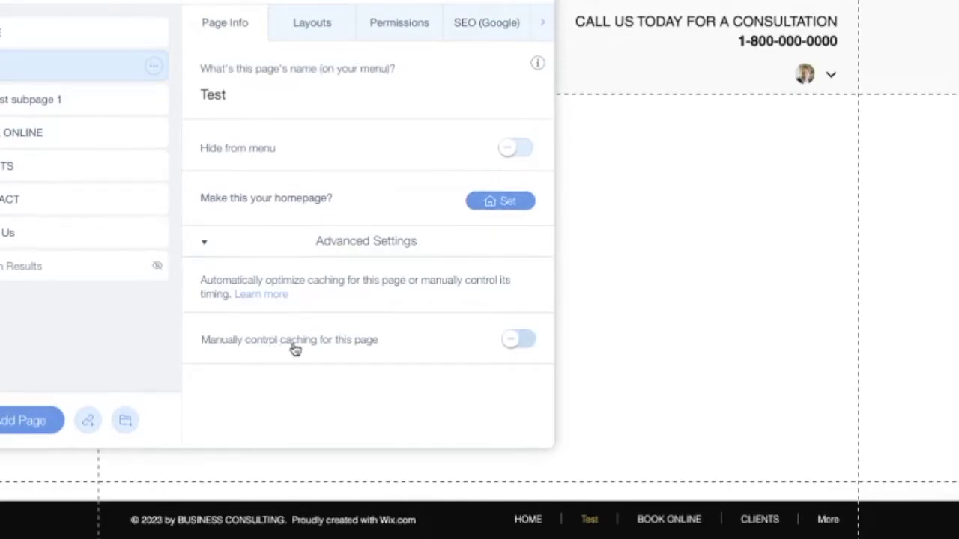
# Try manual caching with the Every 24 hours reset interval, then switch it back off
pyautogui.click(513, 341)
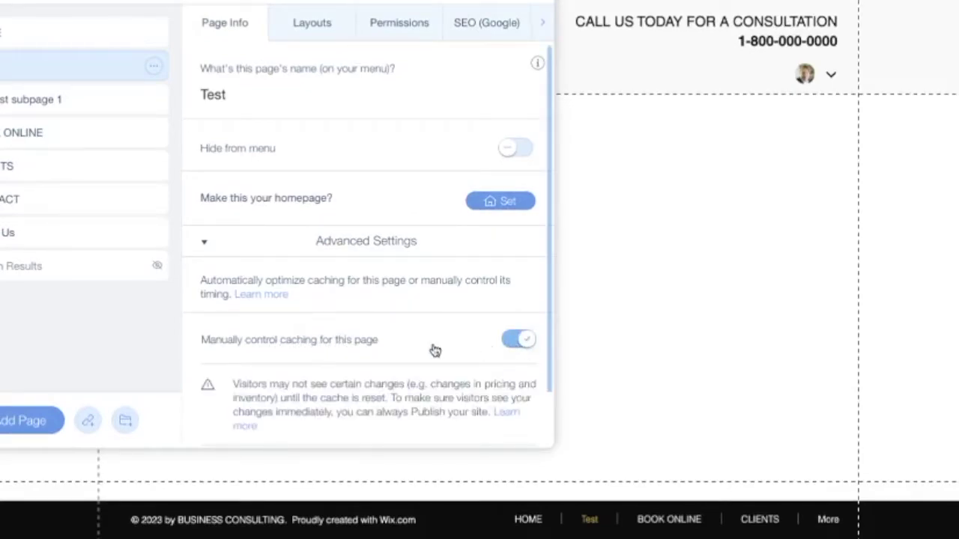
pyautogui.scroll(-1, 436, 351)
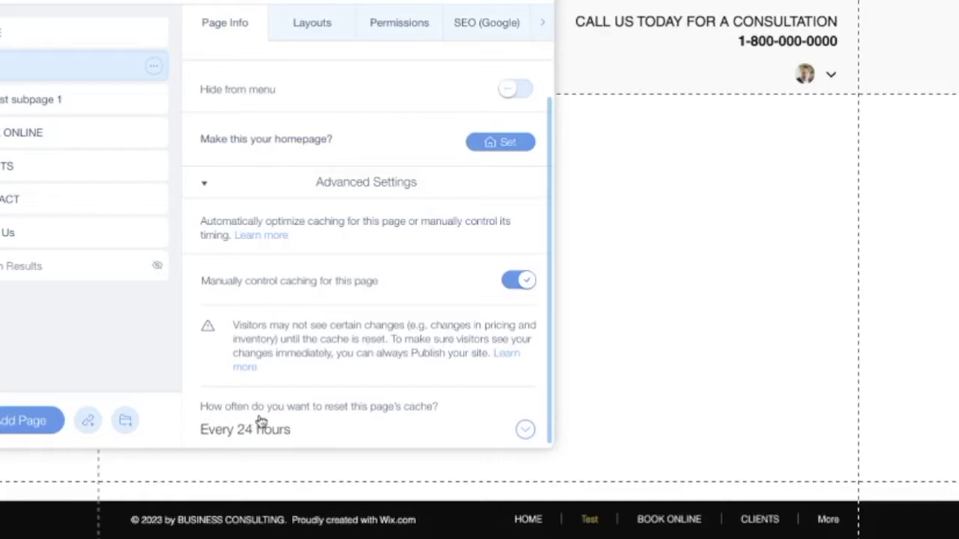
pyautogui.click(522, 429)
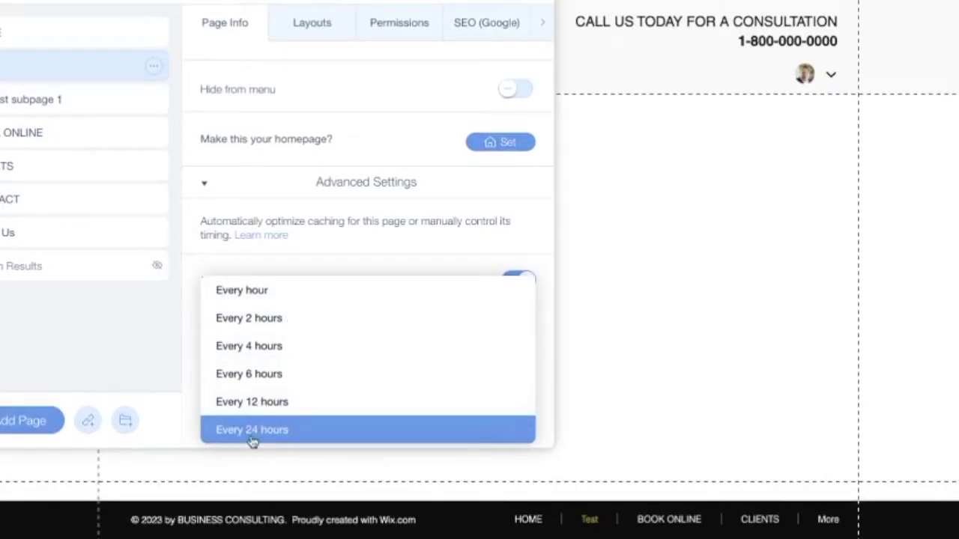
pyautogui.click(539, 277)
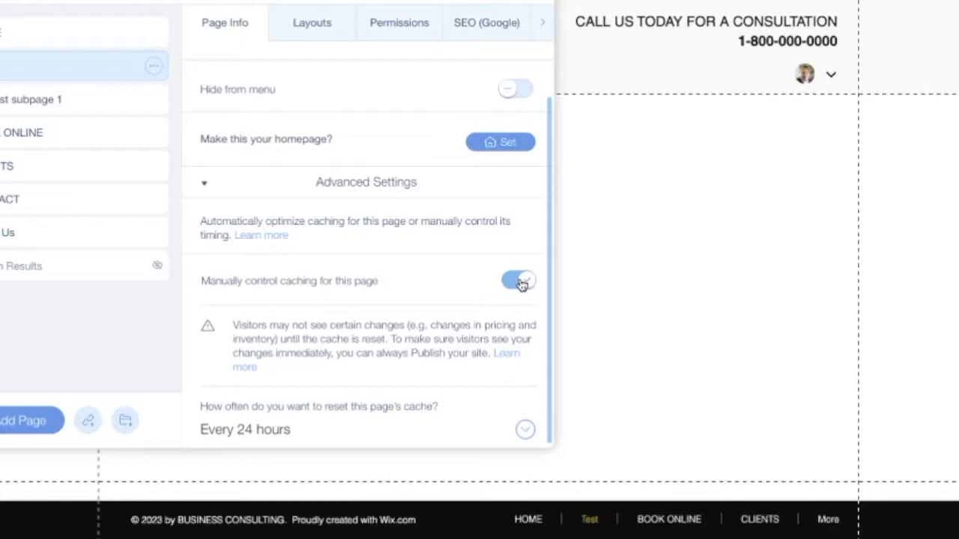
pyautogui.click(523, 283)
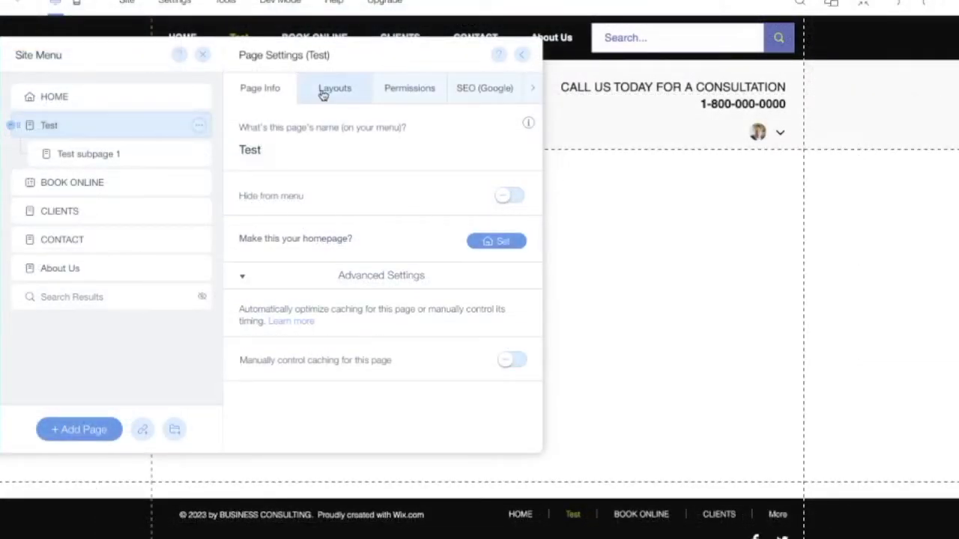
# Try the No Header & Footer layout on Test, revert to Standard, then view its Permissions
pyautogui.click(323, 91)
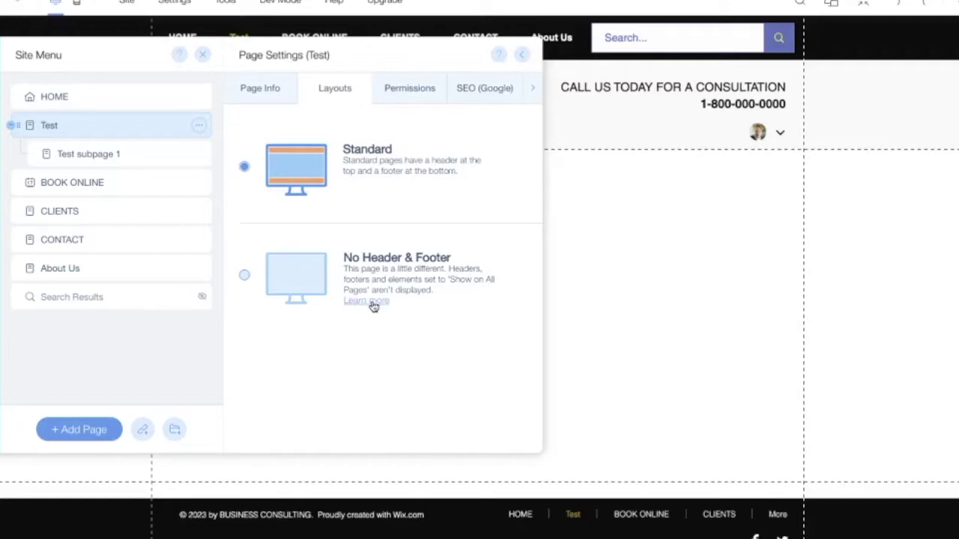
pyautogui.click(245, 277)
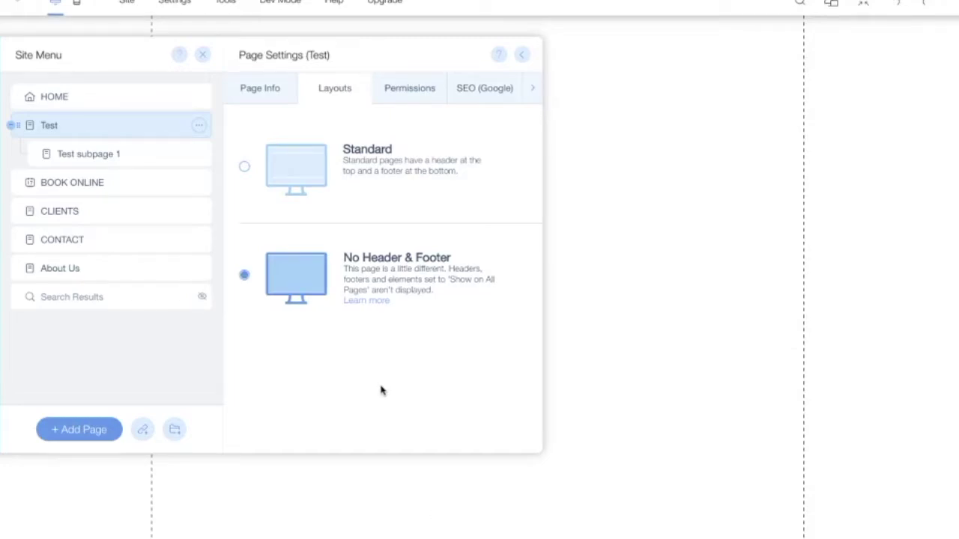
pyautogui.click(245, 170)
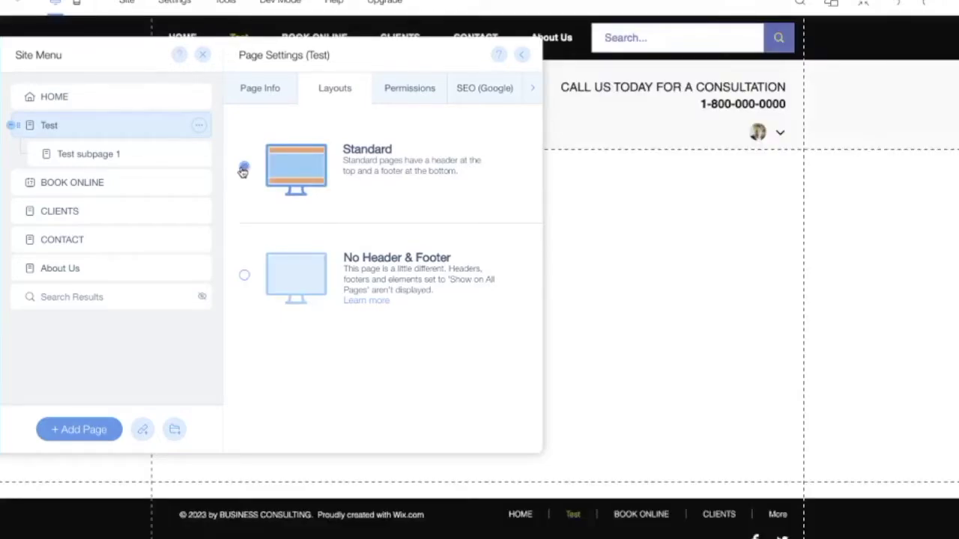
pyautogui.click(406, 87)
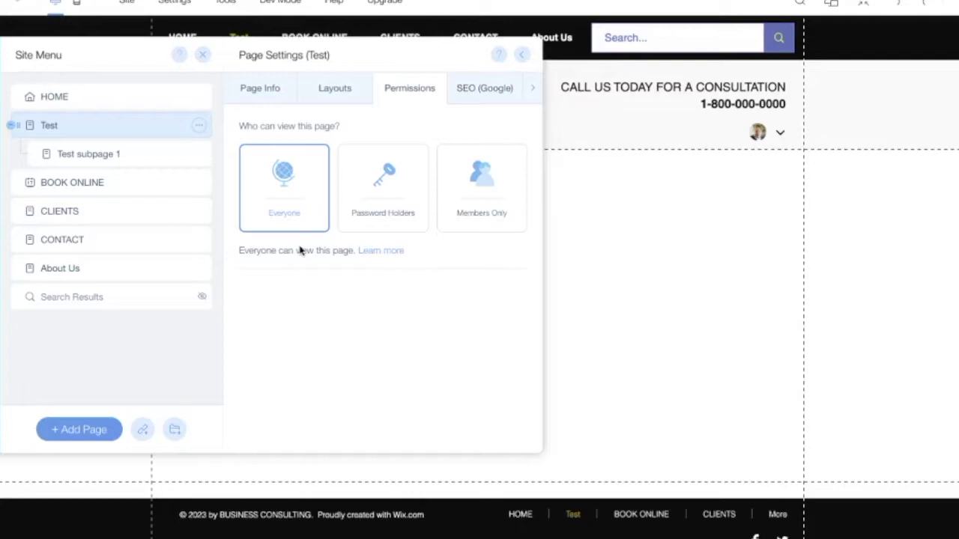
# Restrict Test to Password Holders and enter a page password
pyautogui.click(381, 196)
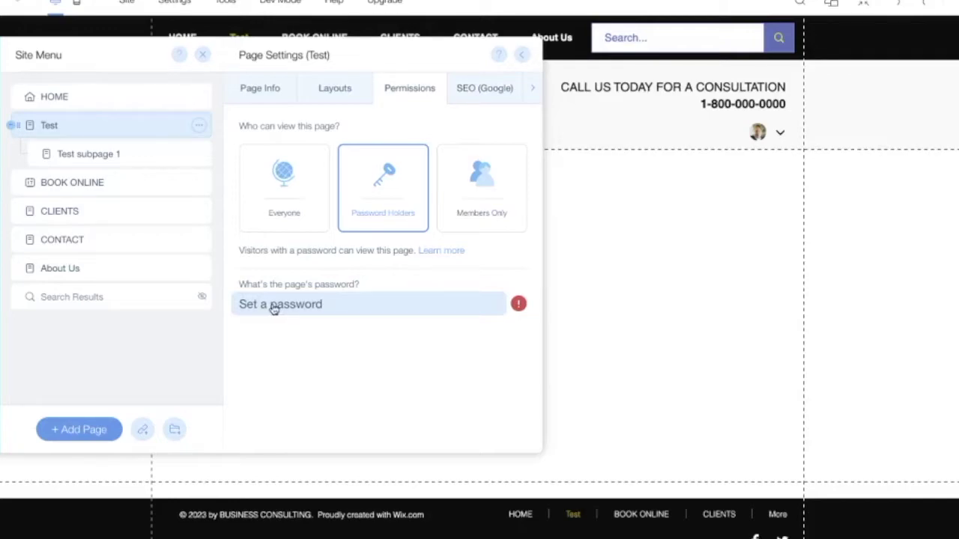
pyautogui.moveTo(522, 307)
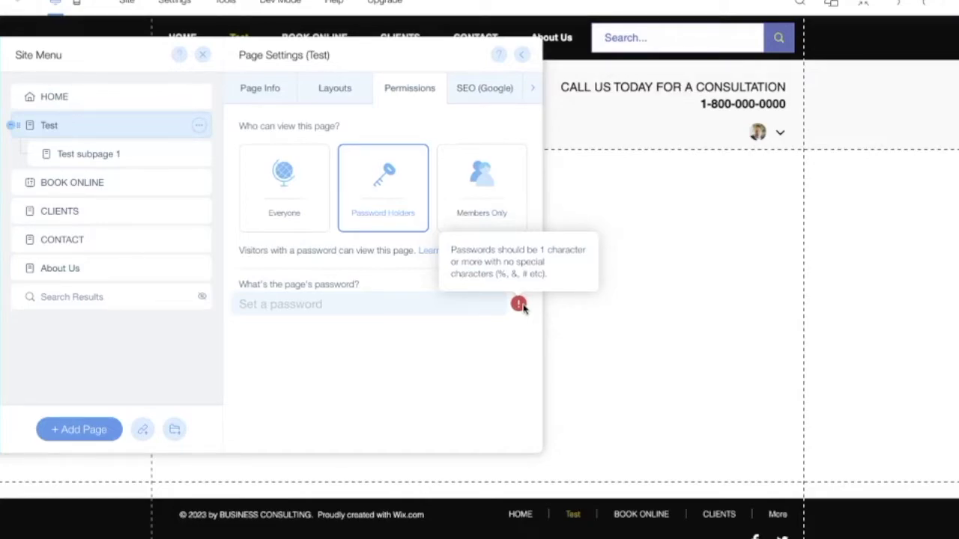
pyautogui.click(337, 306)
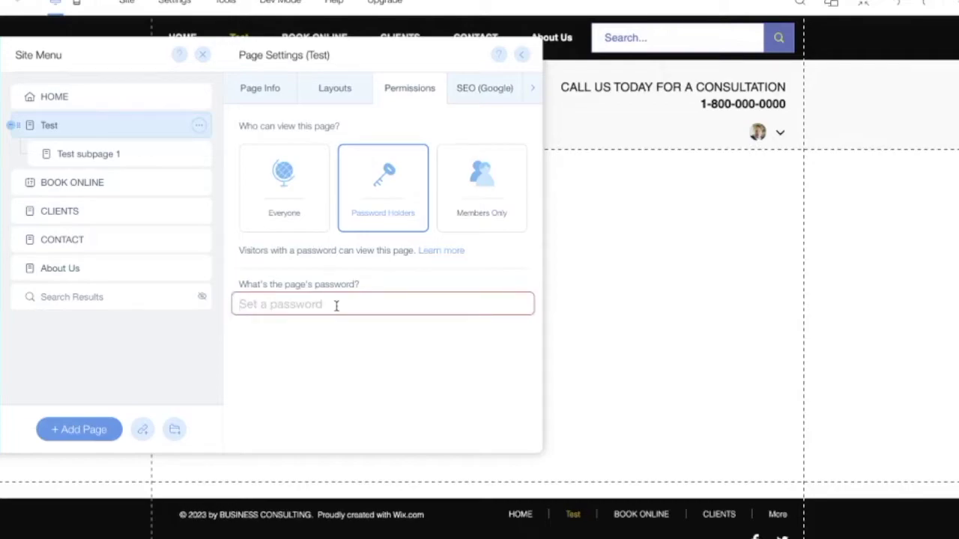
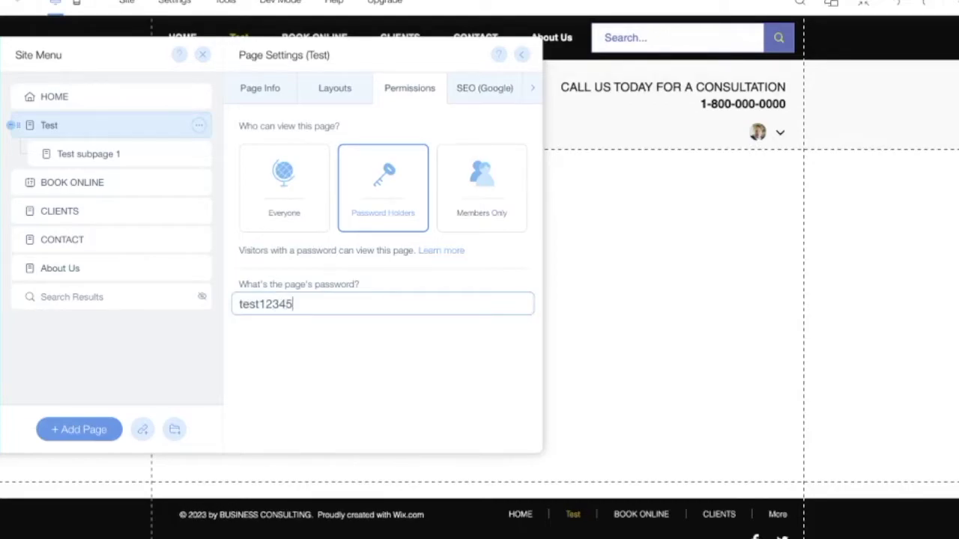
pyautogui.press('Return')
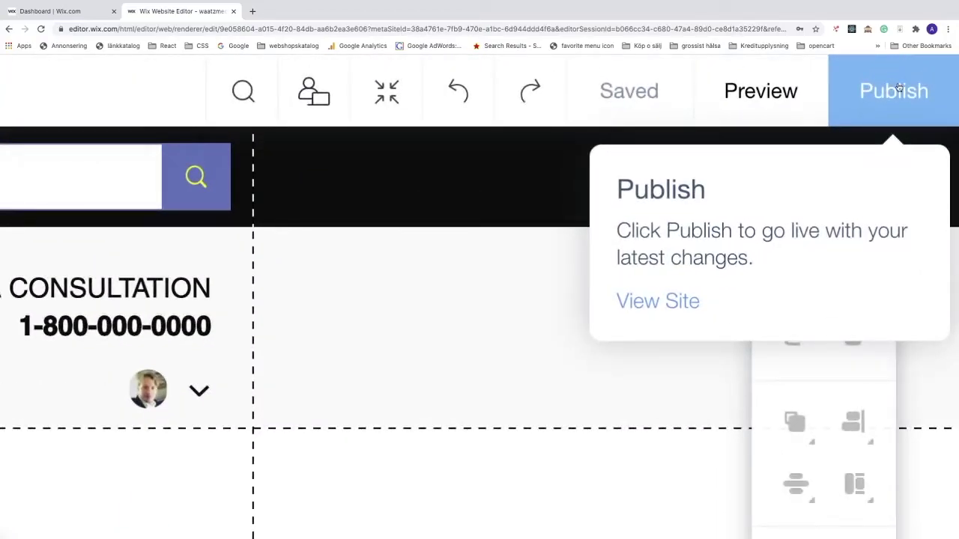
# Publish the site and choose View Site to open it live in a new tab
pyautogui.click(898, 87)
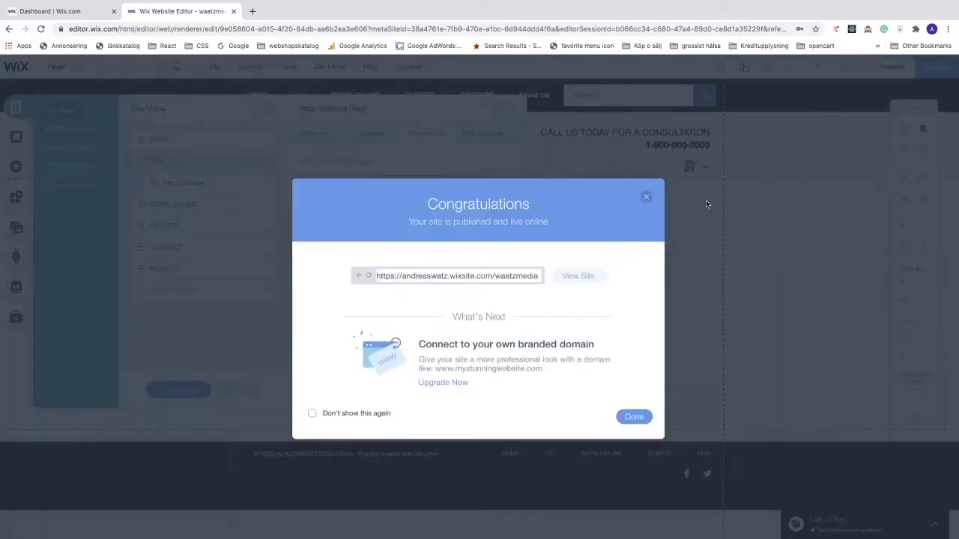
pyautogui.click(573, 278)
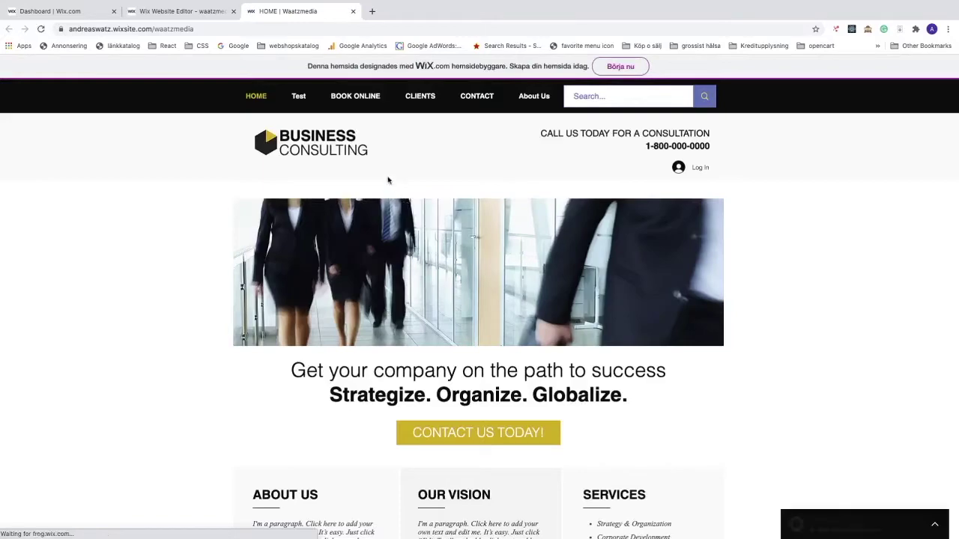
# Open the live Test page, unlock it with the page password, and return to the editor tab
pyautogui.click(298, 97)
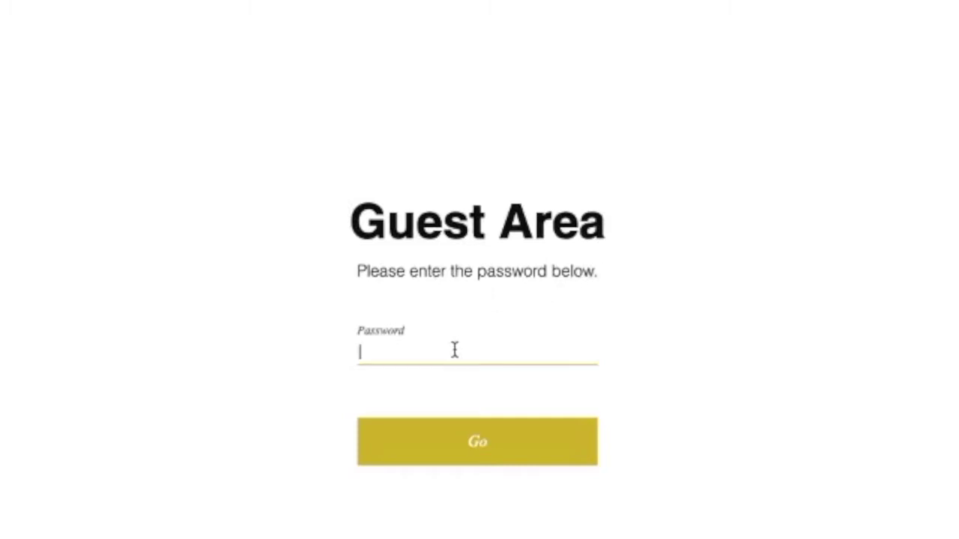
pyautogui.write('•••••••••')
pyautogui.click(445, 459)
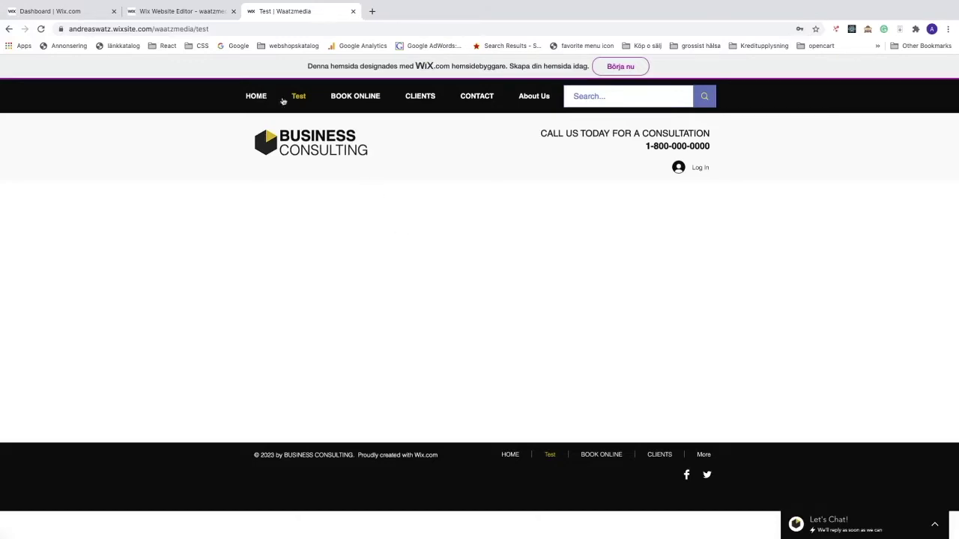
pyautogui.click(186, 13)
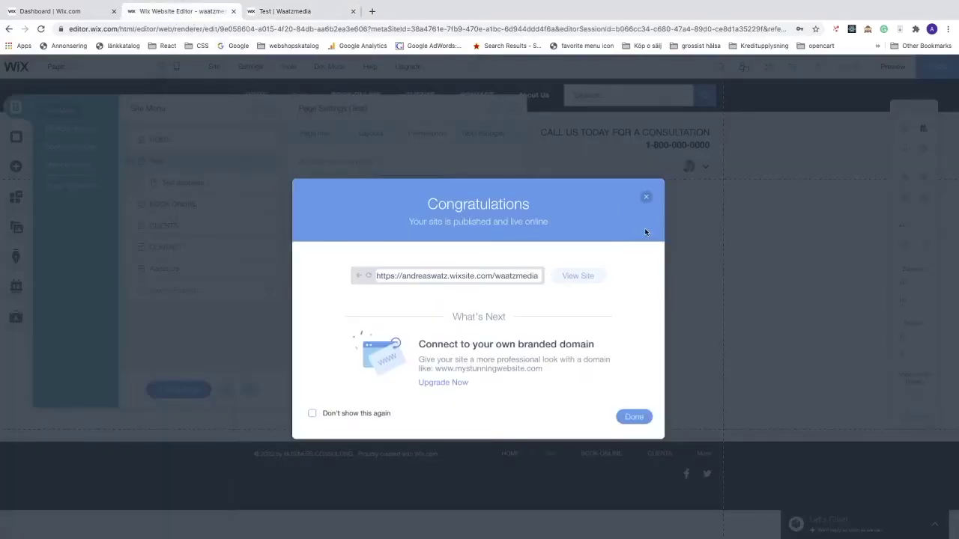
# Close the Congratulations and Check Your Site On Mobile pop-ups
pyautogui.click(645, 199)
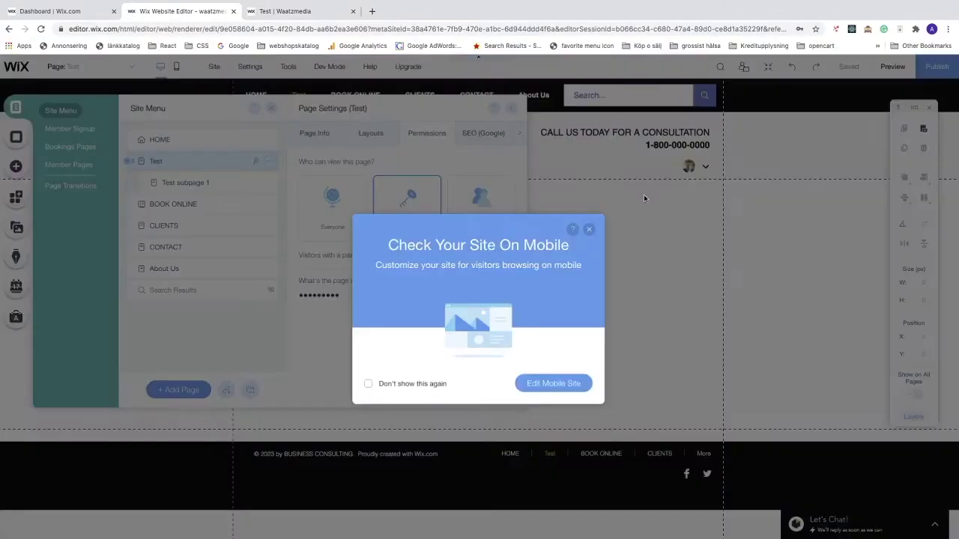
pyautogui.click(589, 229)
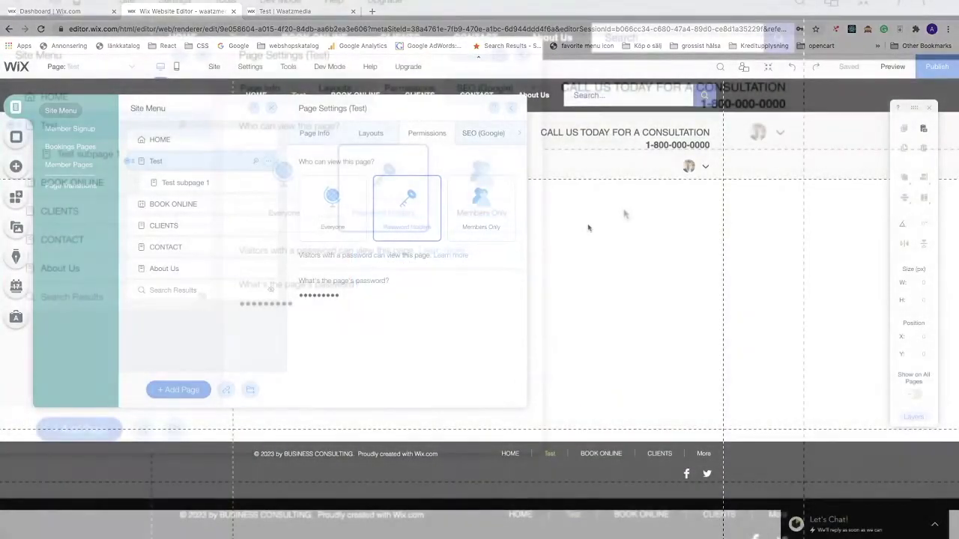
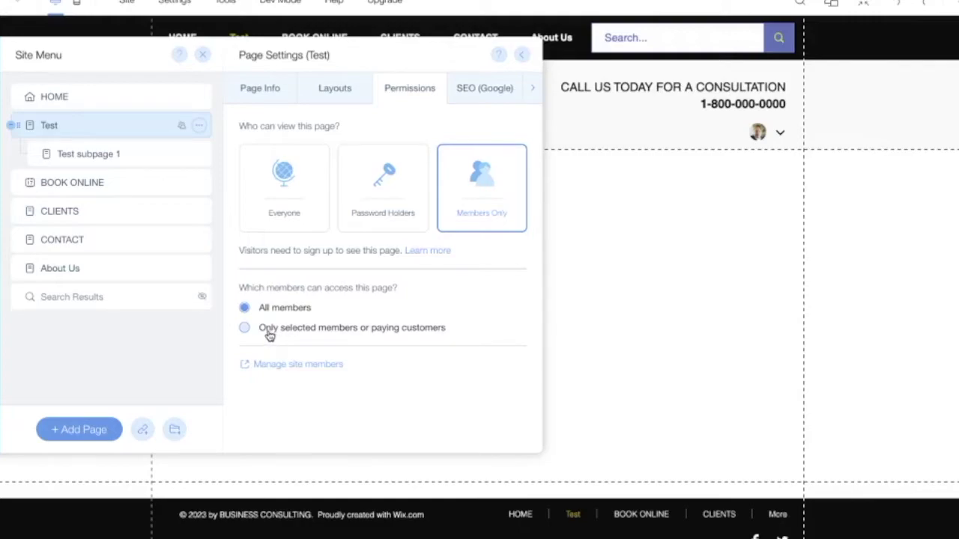
# Restrict the Test page to selected members and begin adding a new member role
pyautogui.click(244, 328)
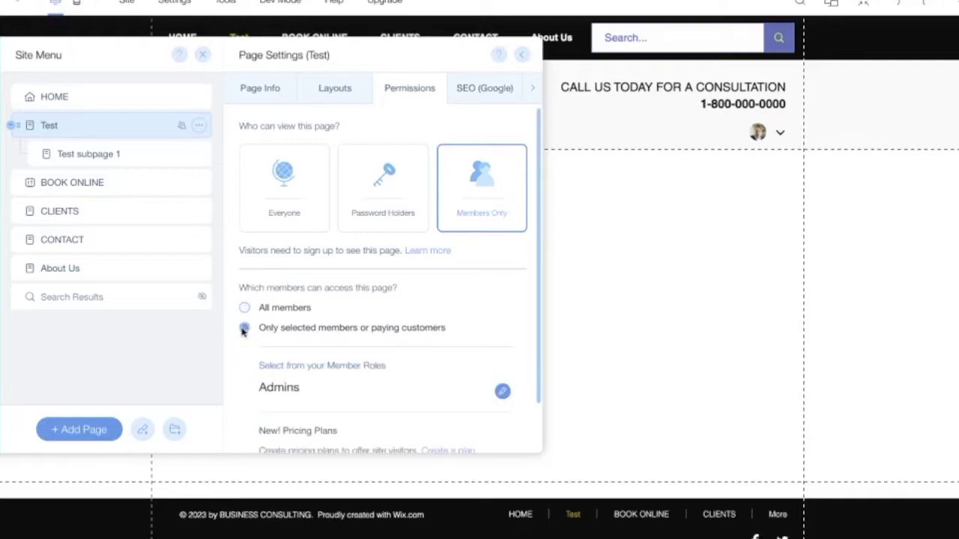
pyautogui.scroll(-2, 253, 340)
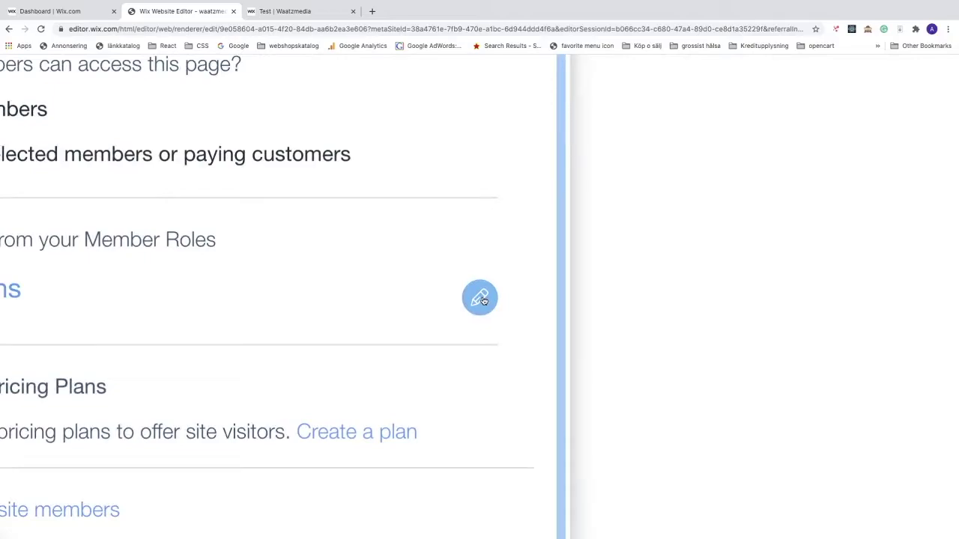
pyautogui.click(481, 298)
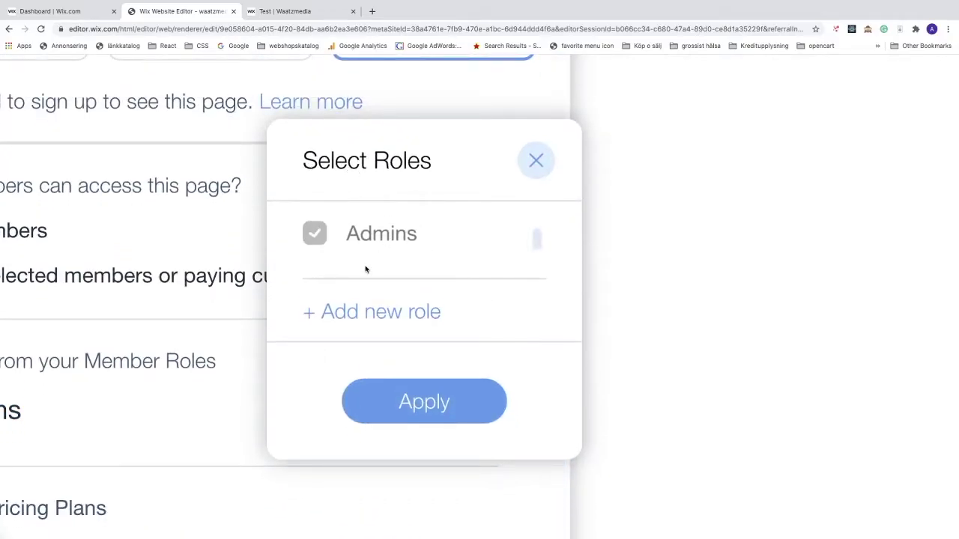
pyautogui.click(350, 315)
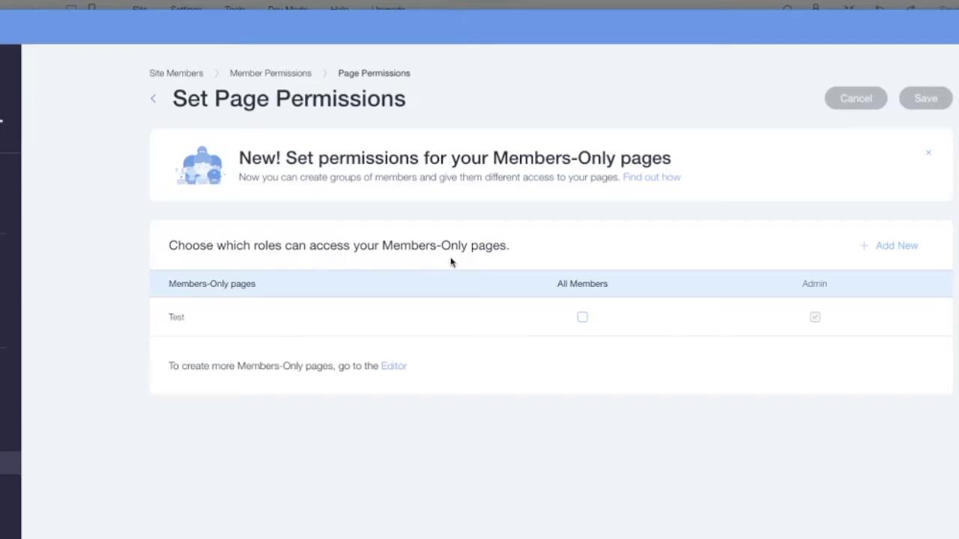
# Create and save a Light Green member role named VIP
pyautogui.click(891, 249)
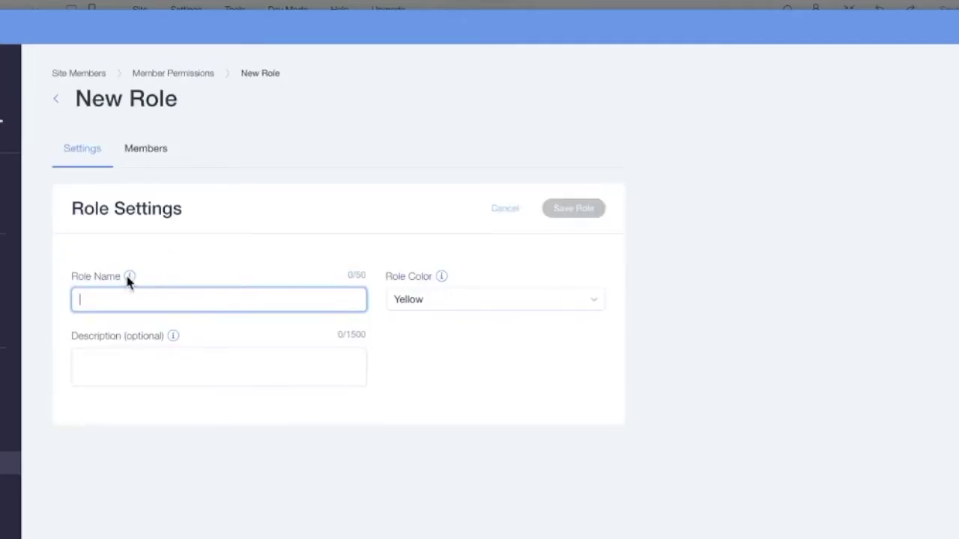
pyautogui.write('V')
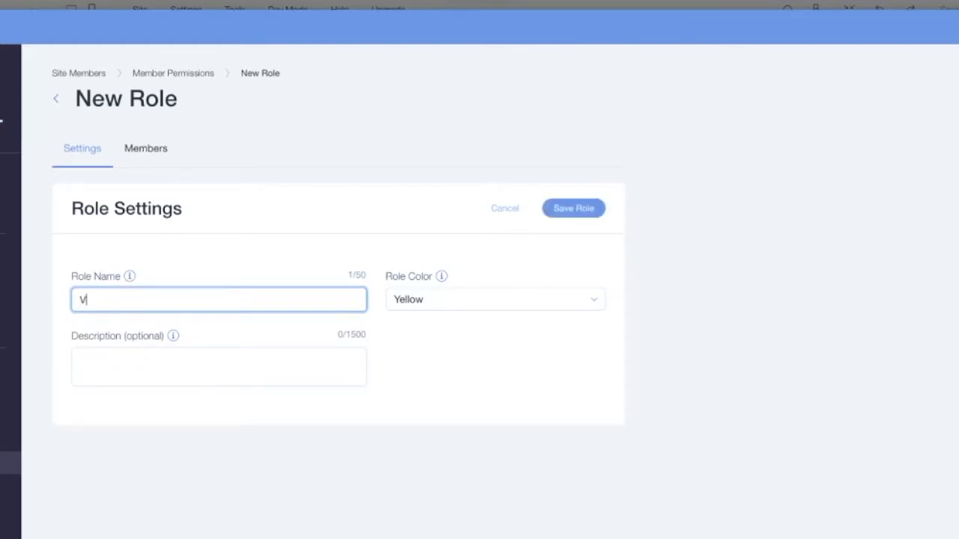
pyautogui.press('BackSpace')
pyautogui.write('V')
pyautogui.click(590, 300)
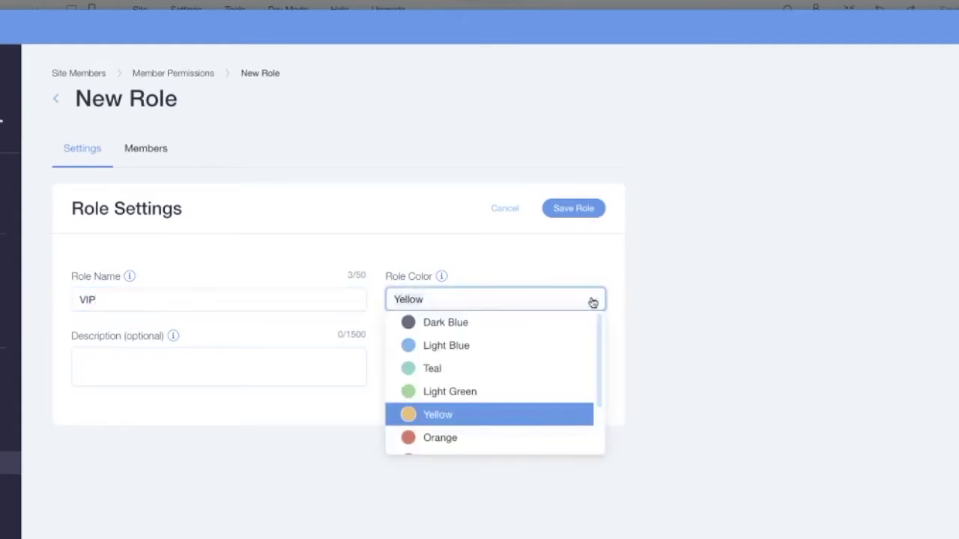
pyautogui.click(430, 392)
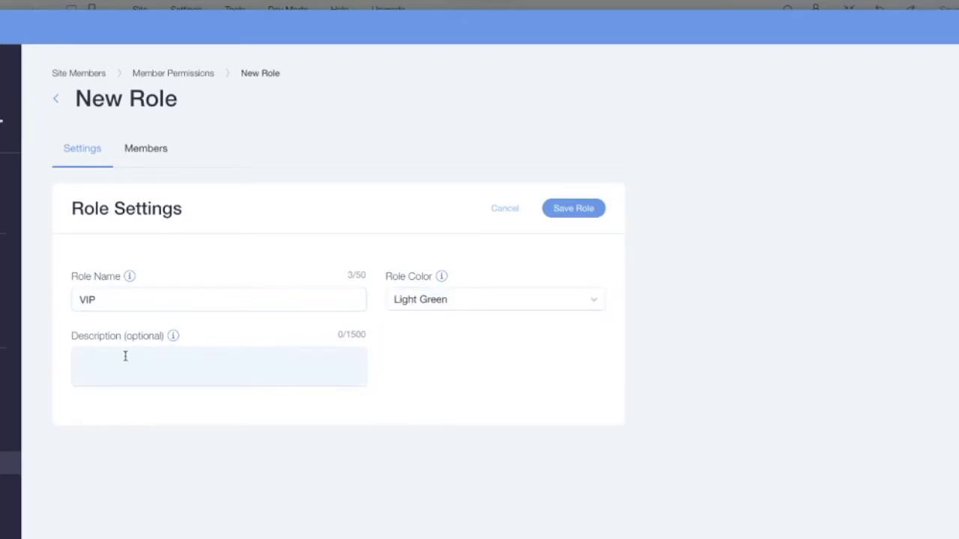
pyautogui.moveTo(173, 330)
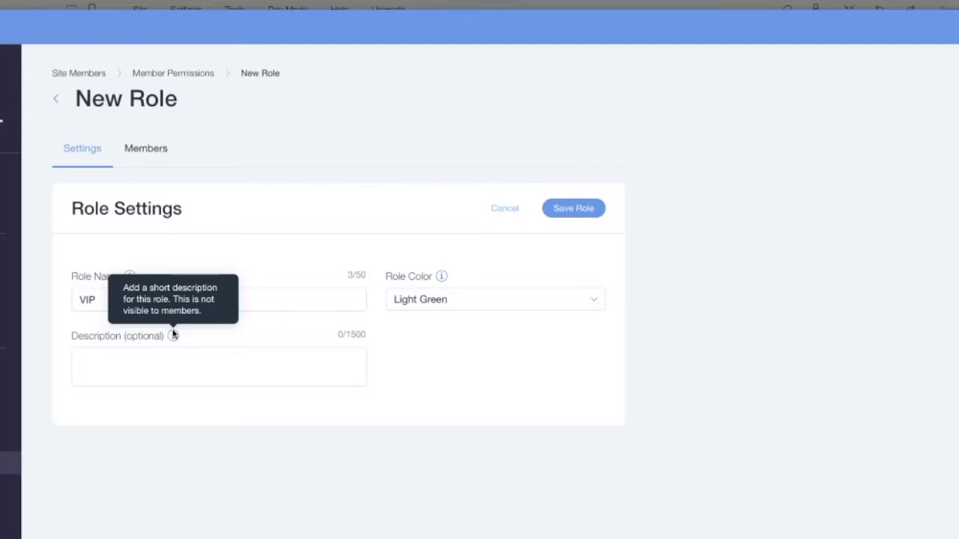
pyautogui.click(588, 210)
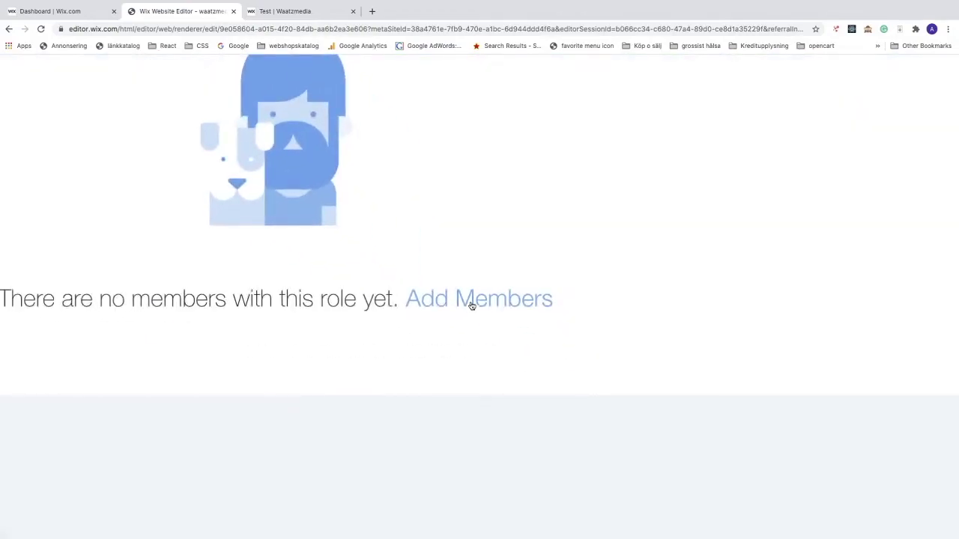
pyautogui.click(472, 304)
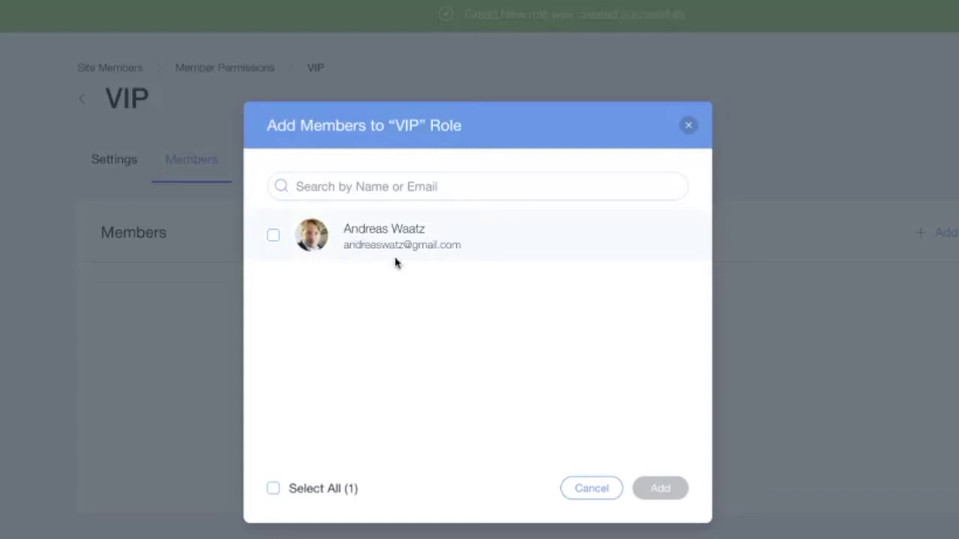
# Add one site member to the VIP role and return to the page permissions
pyautogui.click(274, 238)
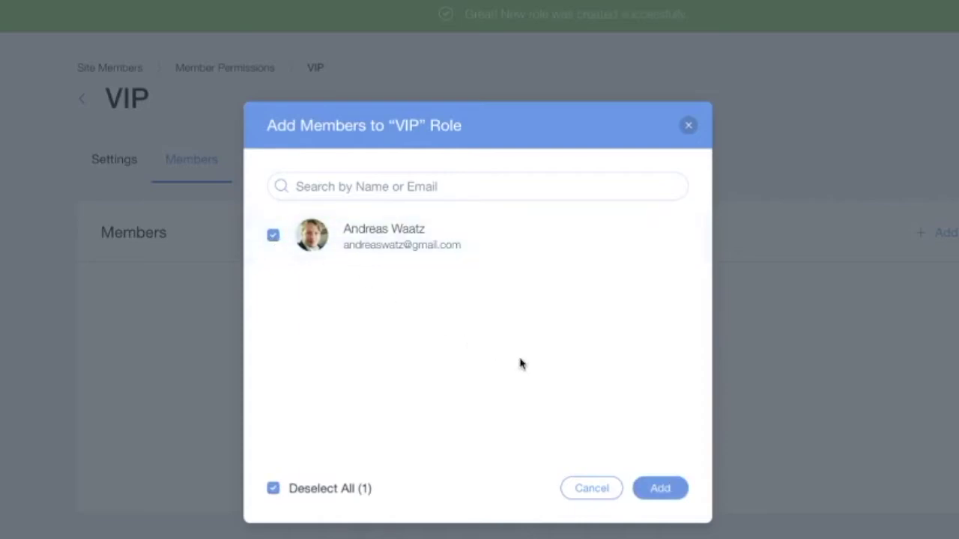
pyautogui.click(661, 492)
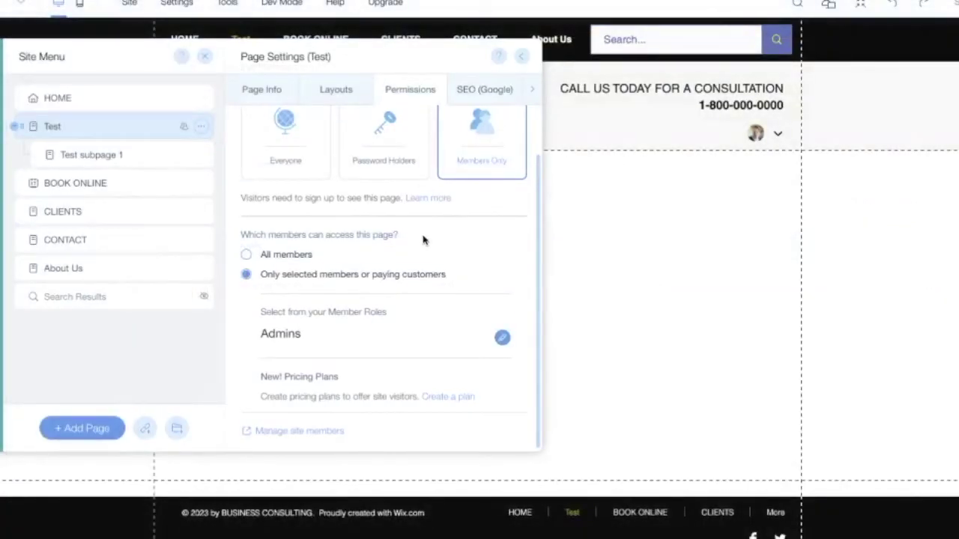
pyautogui.scroll(1, 485, 206)
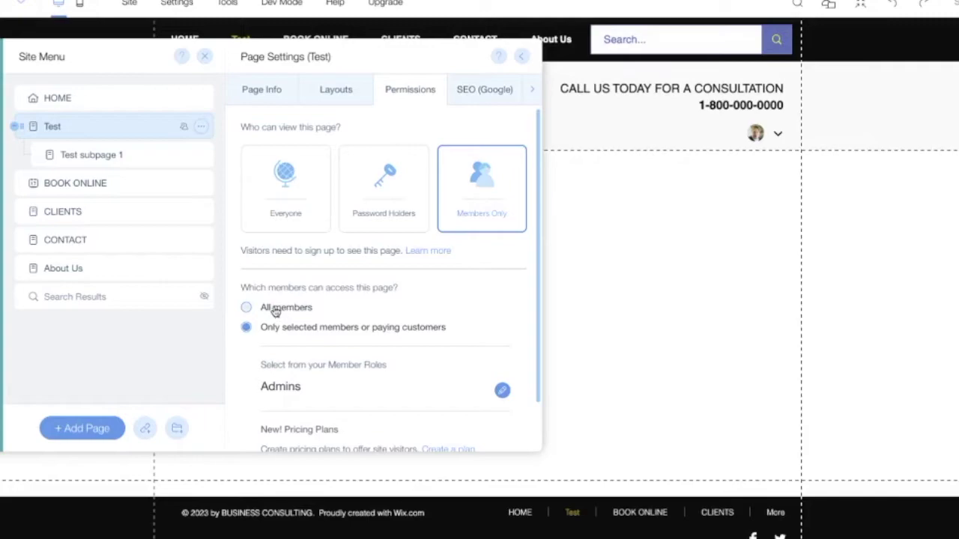
# Make the Test page viewable by Everyone and go to its SEO (Google) URL slug field
pyautogui.click(274, 206)
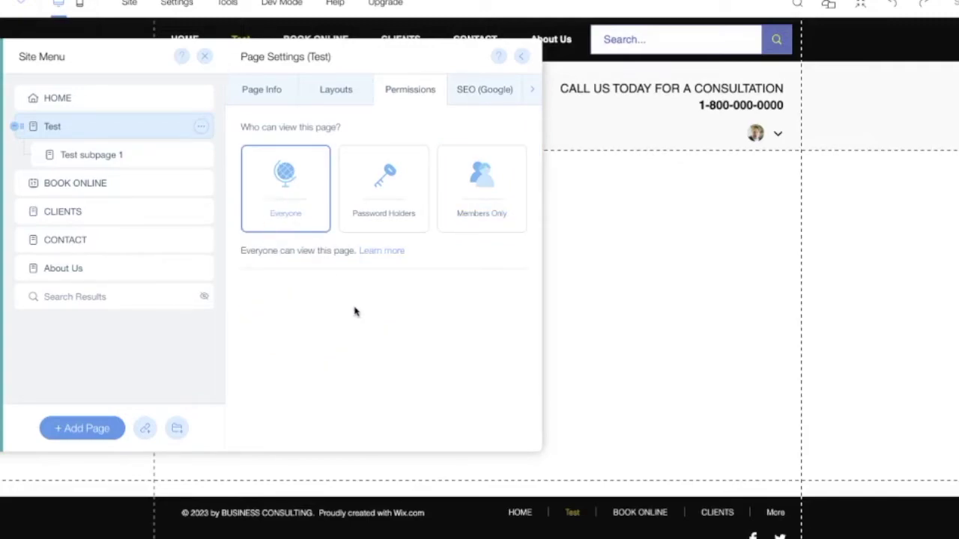
pyautogui.click(479, 91)
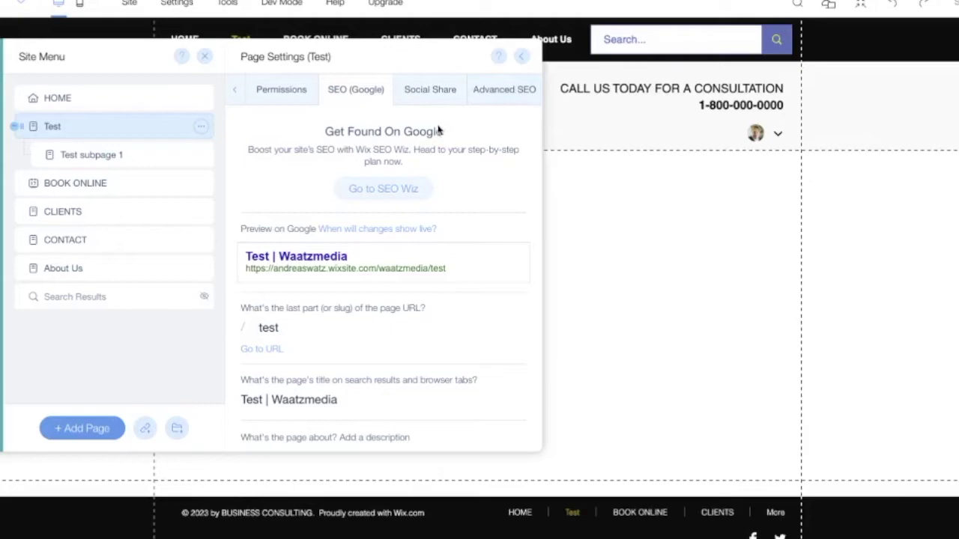
pyautogui.scroll(-3, 472, 356)
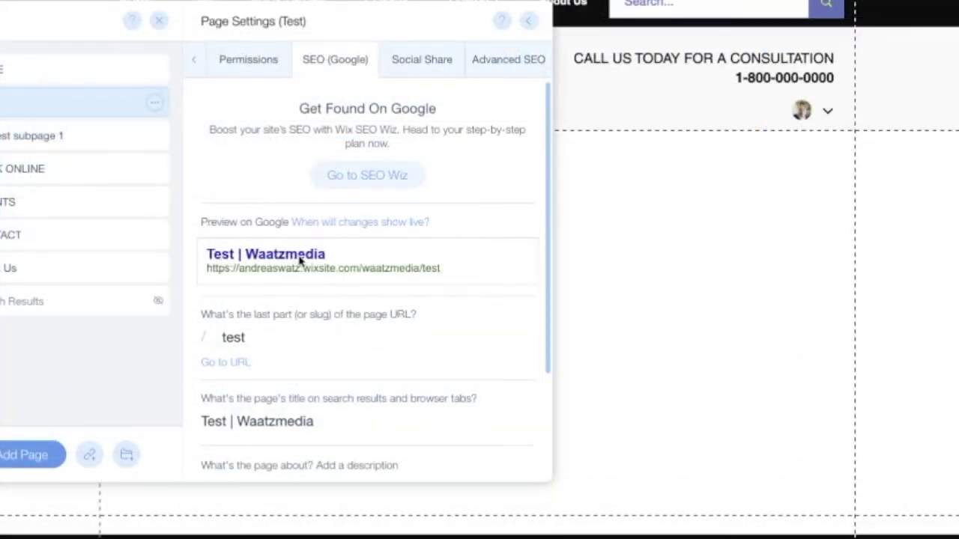
pyautogui.scroll(-1, 337, 271)
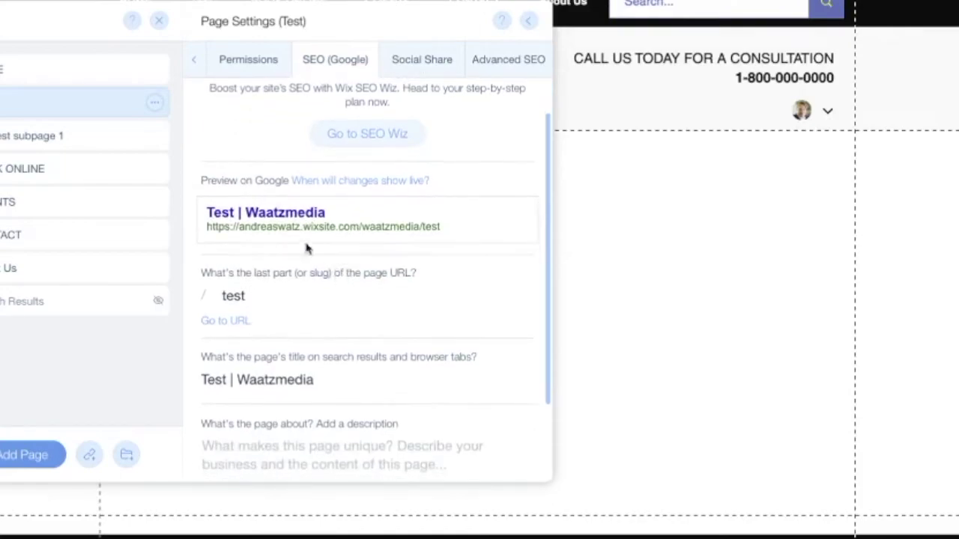
pyautogui.scroll(-1, 264, 217)
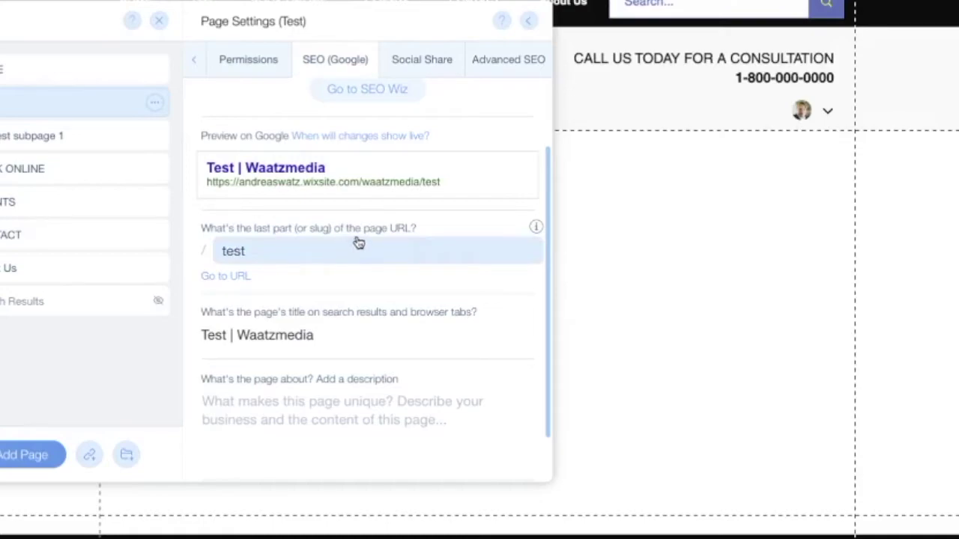
pyautogui.moveTo(533, 230)
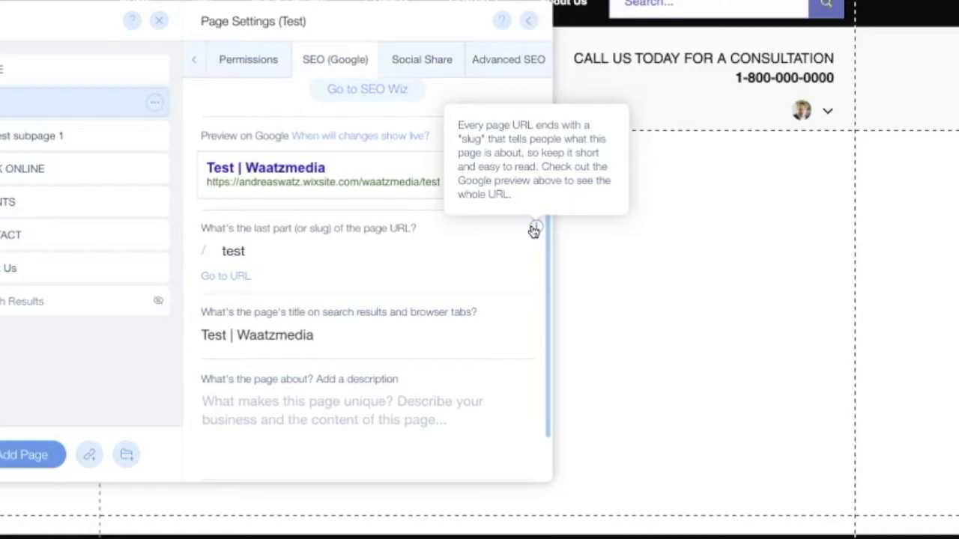
# Change the Test page's URL slug from 'test' to 'seo'
pyautogui.click(534, 251)
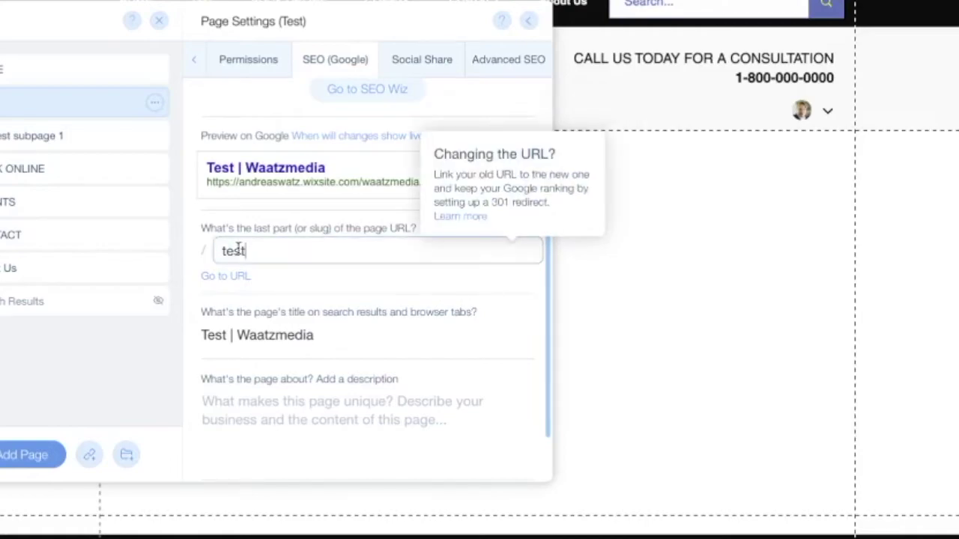
pyautogui.press('BackSpace')
pyautogui.press('BackSpace')
pyautogui.press('BackSpace')
pyautogui.press('BackSpace')
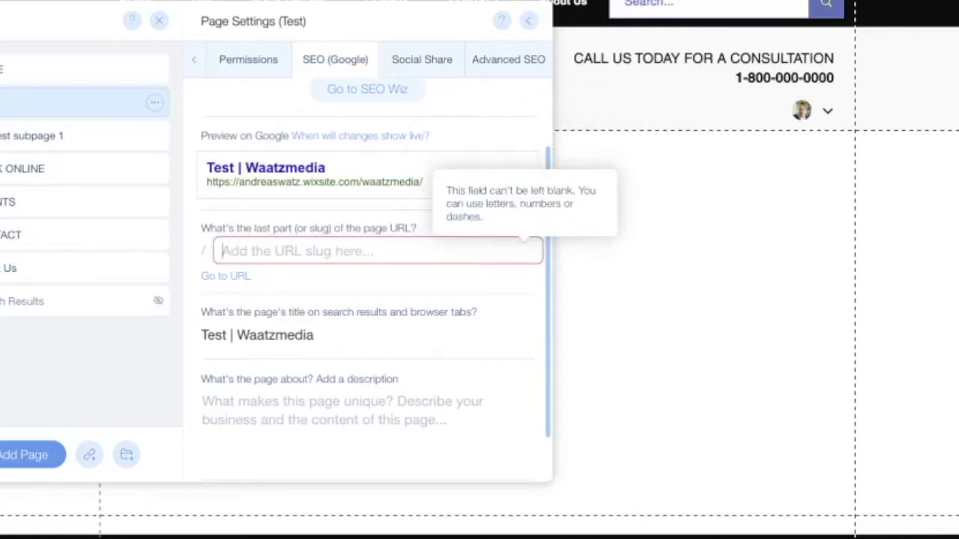
pyautogui.write('seo')
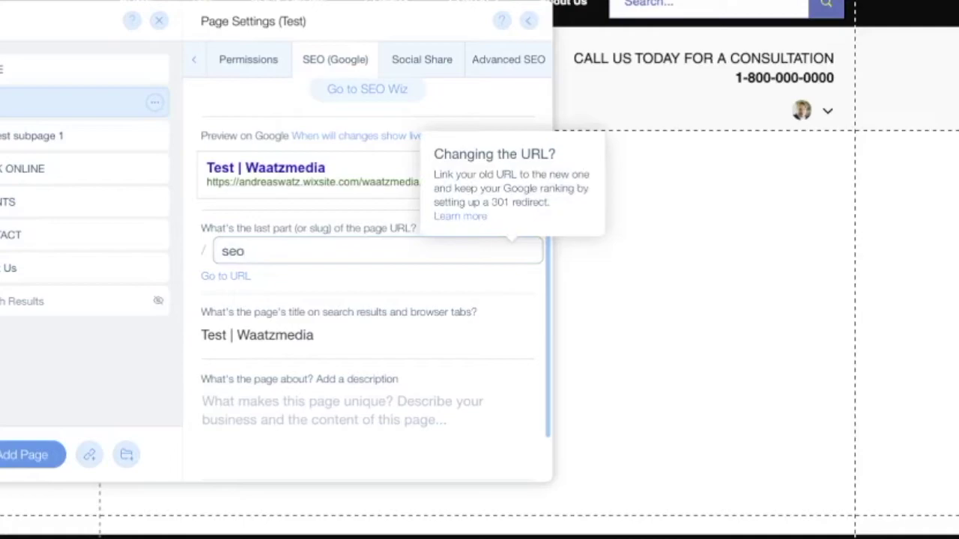
pyautogui.click(293, 279)
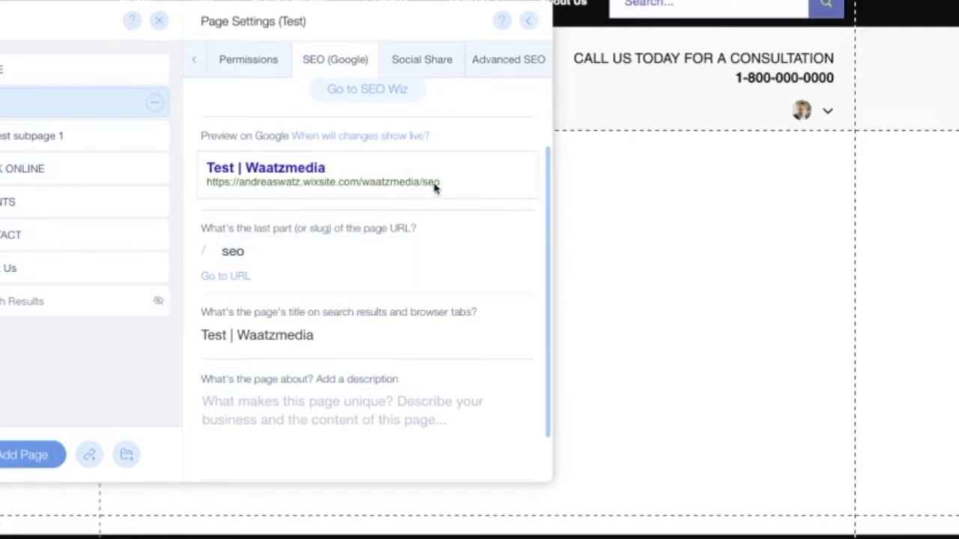
pyautogui.scroll(-1, 422, 193)
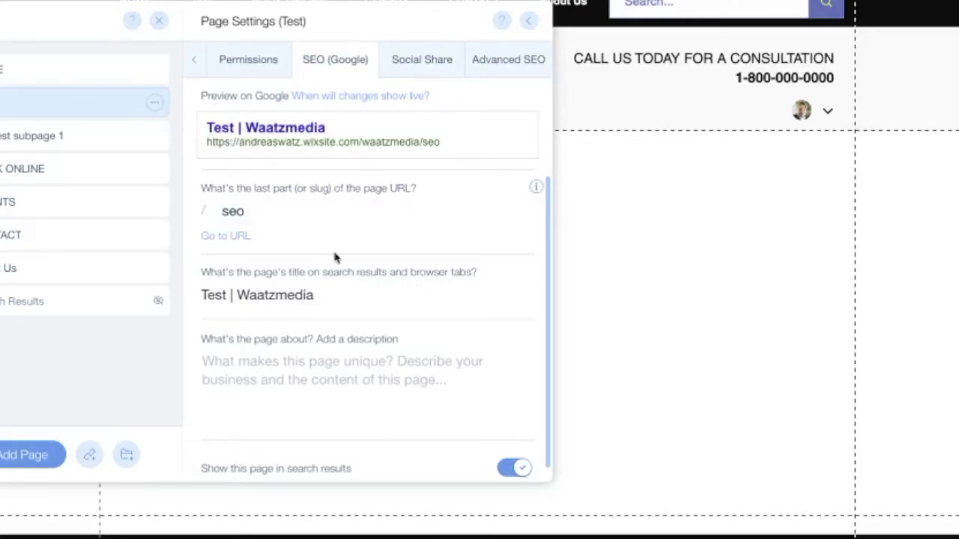
# Change the page's search title to 'We Do Seo | Waatzmedia'
pyautogui.click(321, 294)
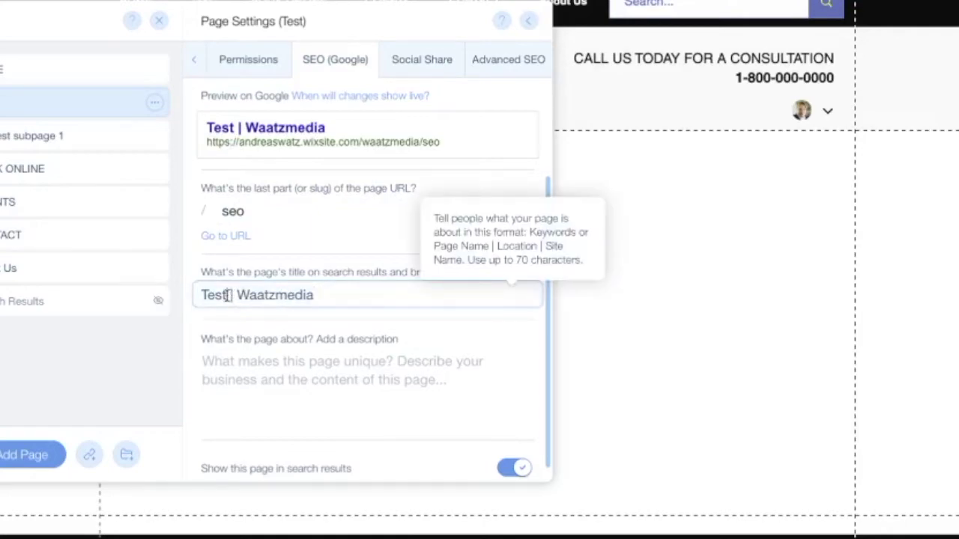
pyautogui.doubleClick(203, 296)
pyautogui.write('We')
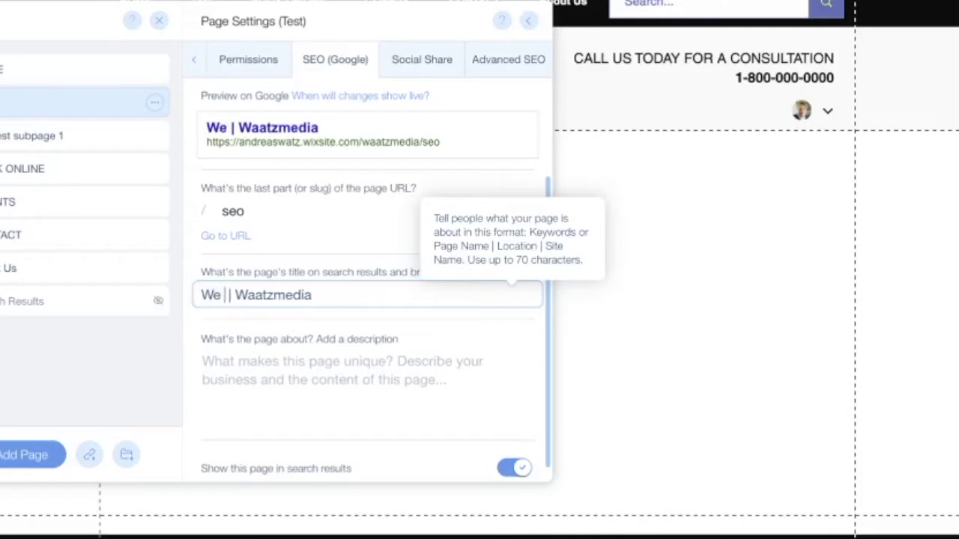
pyautogui.write(' Do EO')
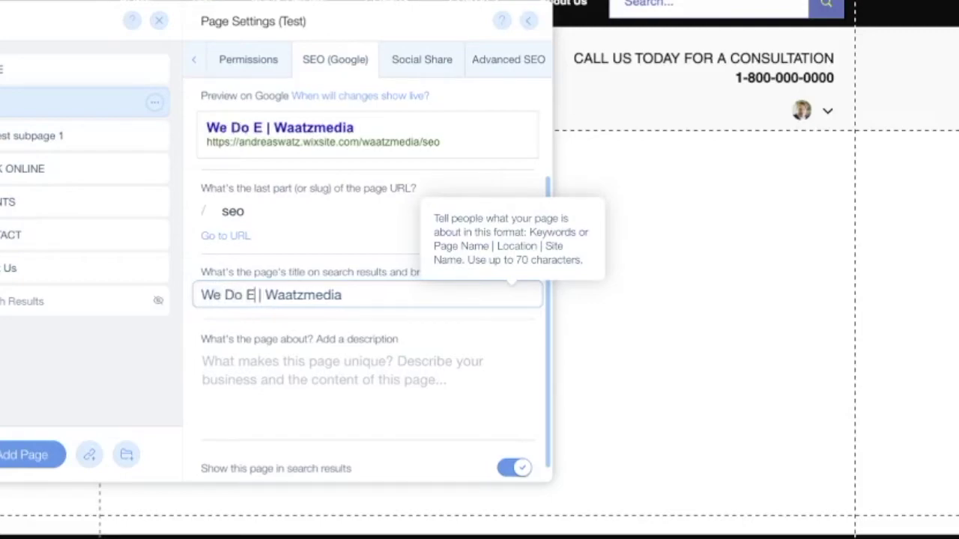
pyautogui.press('BackSpace')
pyautogui.press('BackSpace')
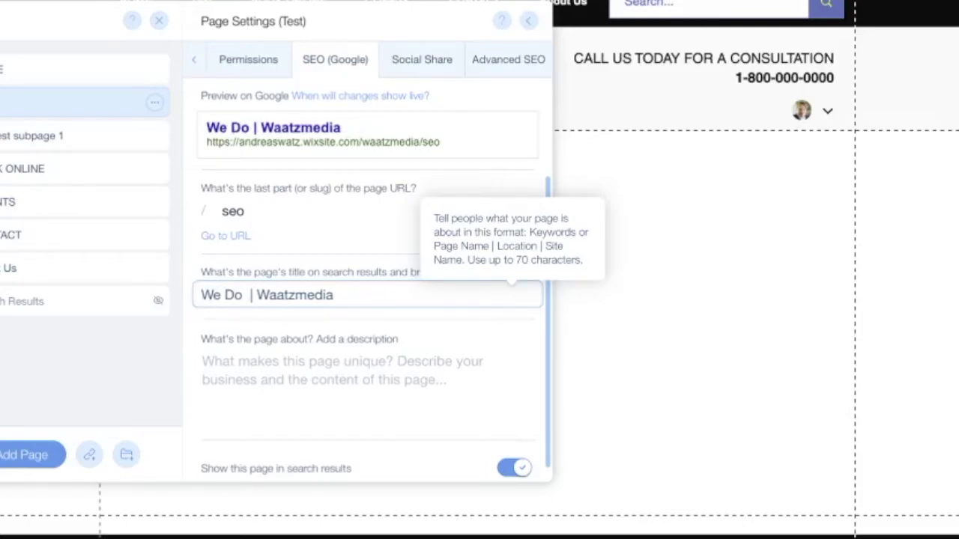
pyautogui.write('Seo')
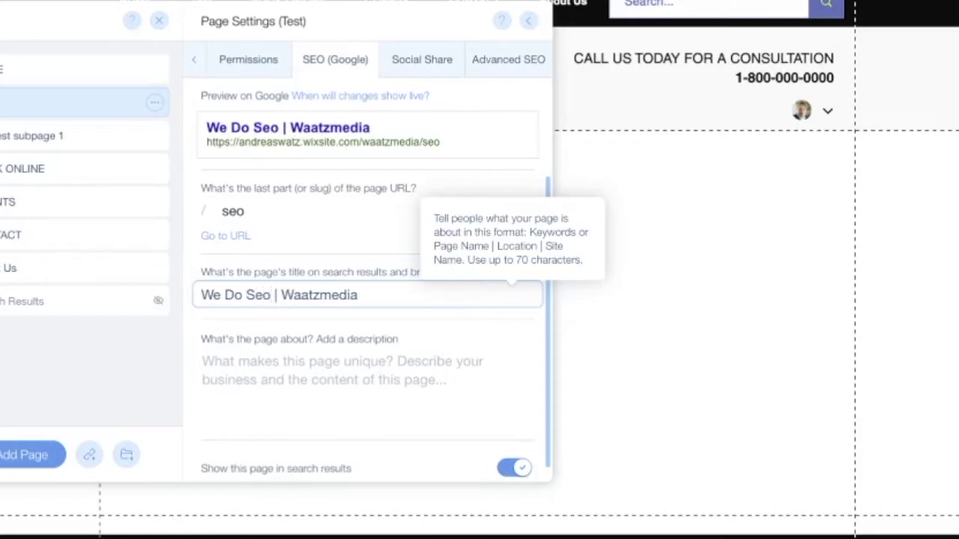
pyautogui.scroll(-1, 221, 172)
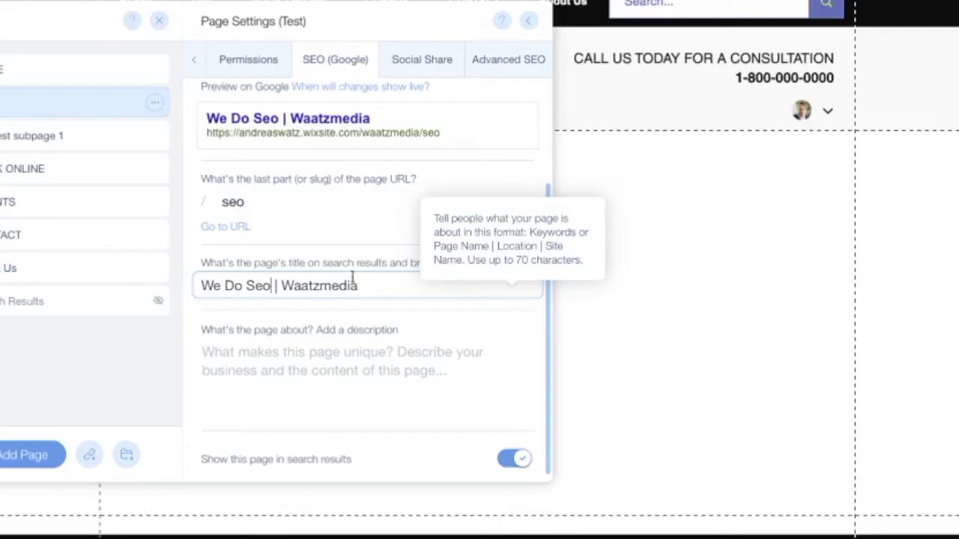
pyautogui.scroll(-1, 346, 308)
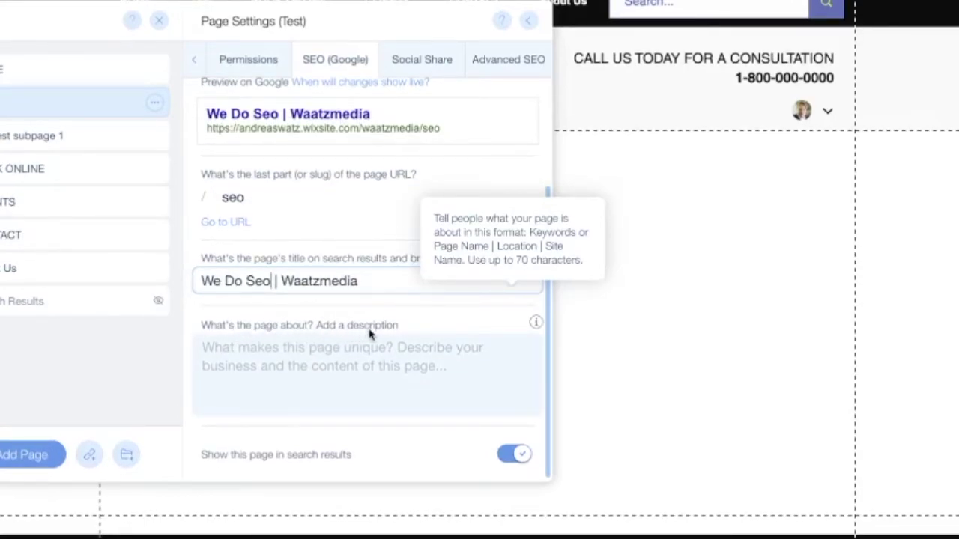
pyautogui.click(304, 356)
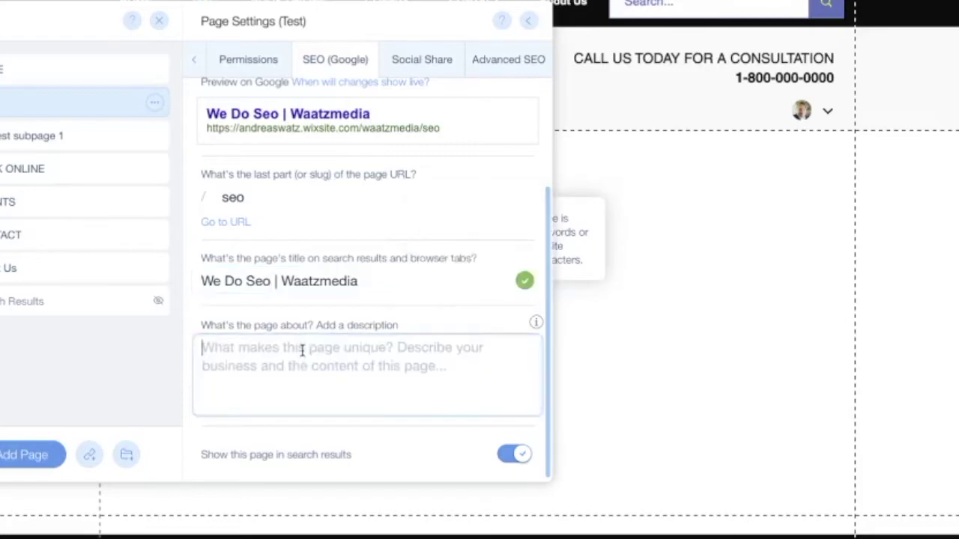
pyautogui.moveTo(536, 325)
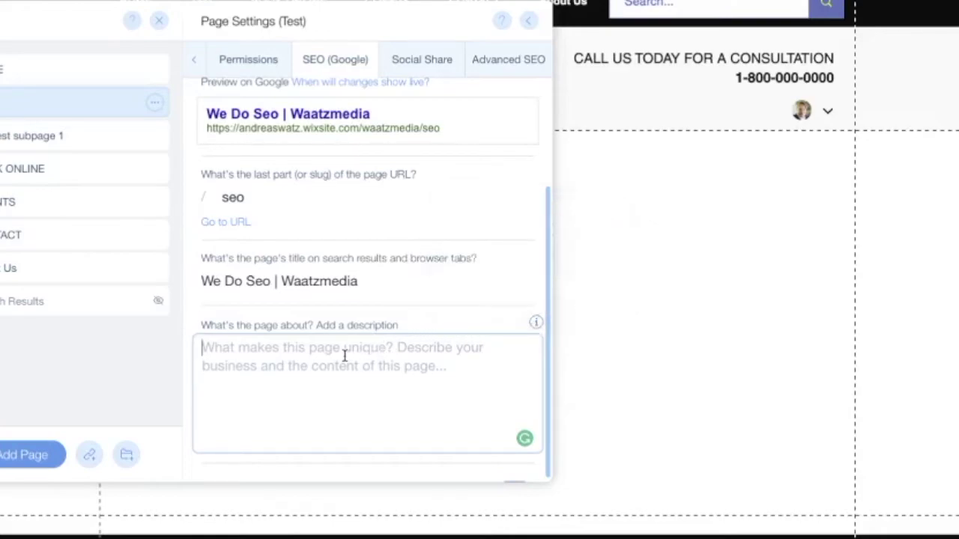
# Enter the description 'We are the best SEO company in the world' and toggle search visibility off and on
pyautogui.write('W')
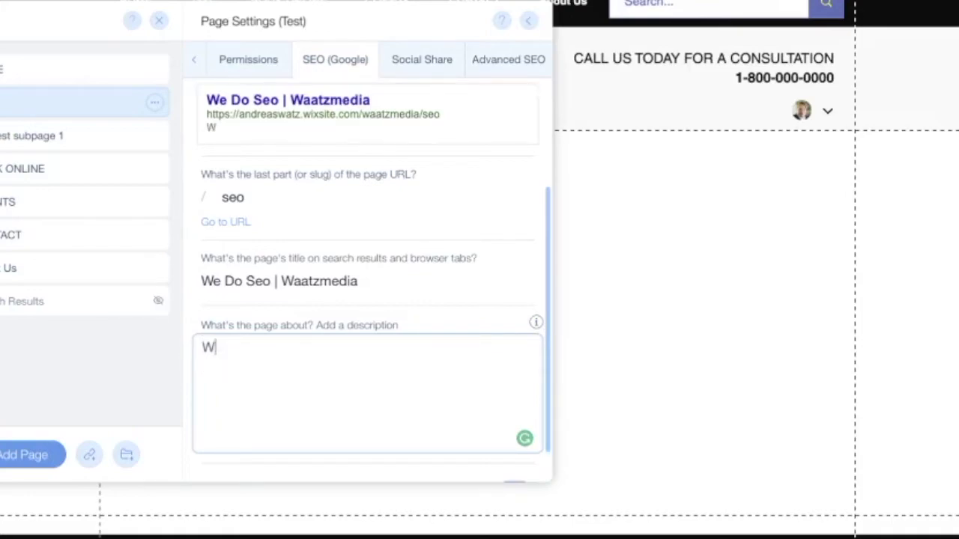
pyautogui.write('e are the best SEO')
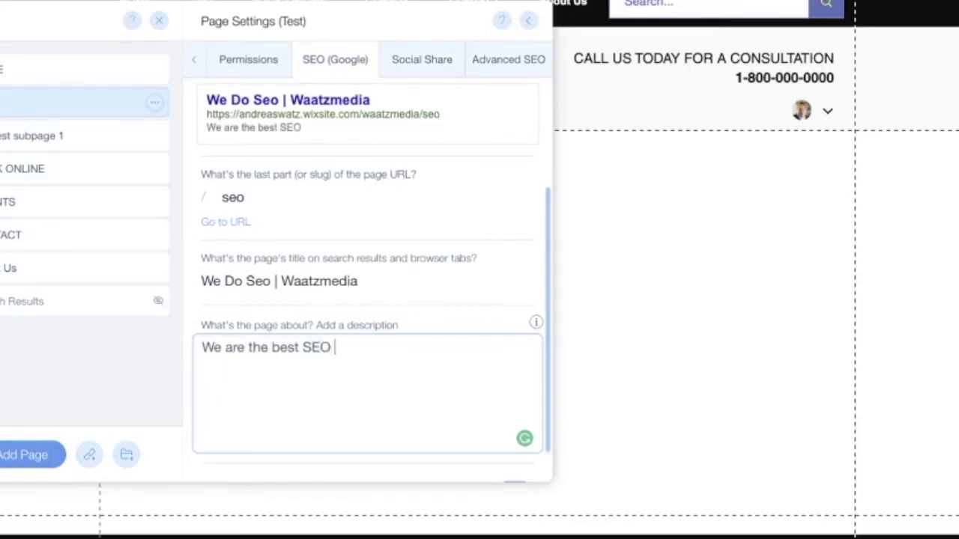
pyautogui.write(' company')
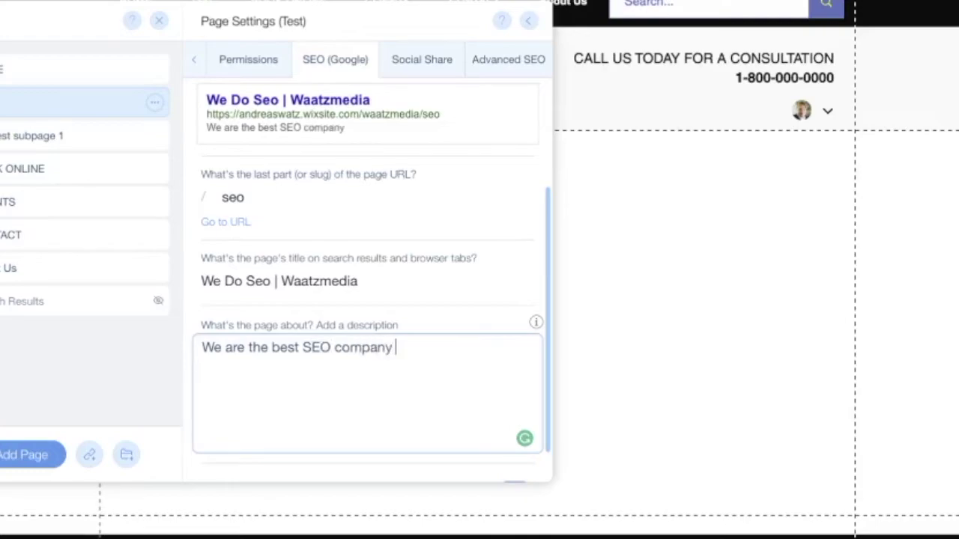
pyautogui.write(' in the world.')
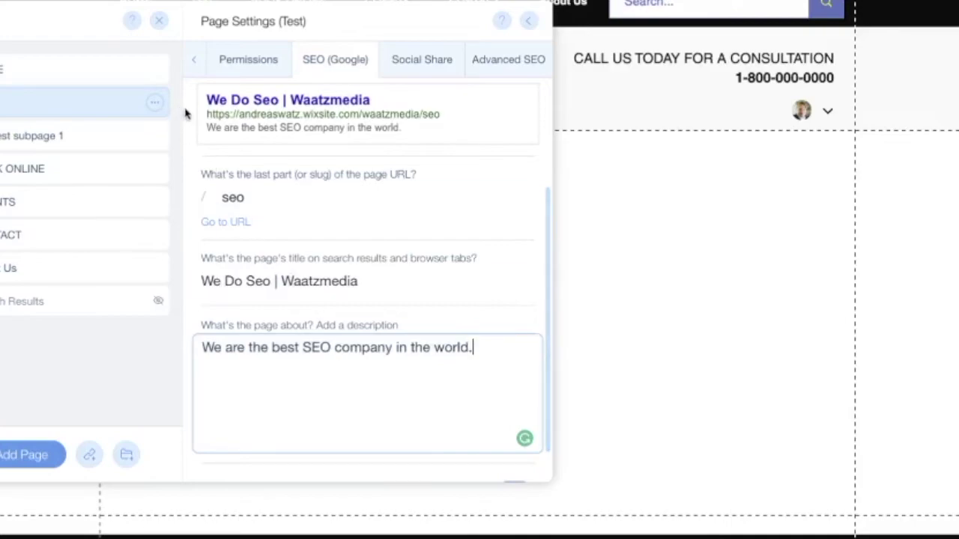
pyautogui.scroll(1, 217, 158)
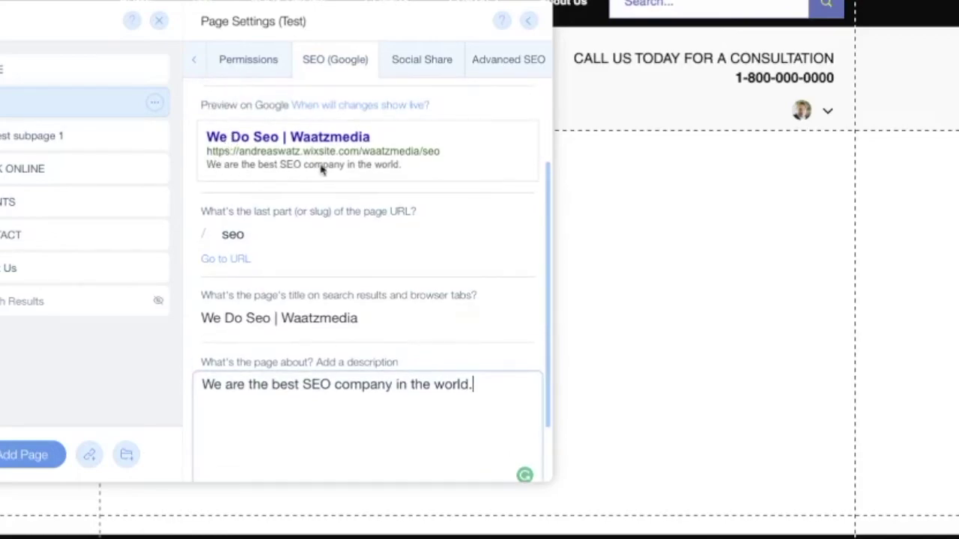
pyautogui.scroll(2, 405, 225)
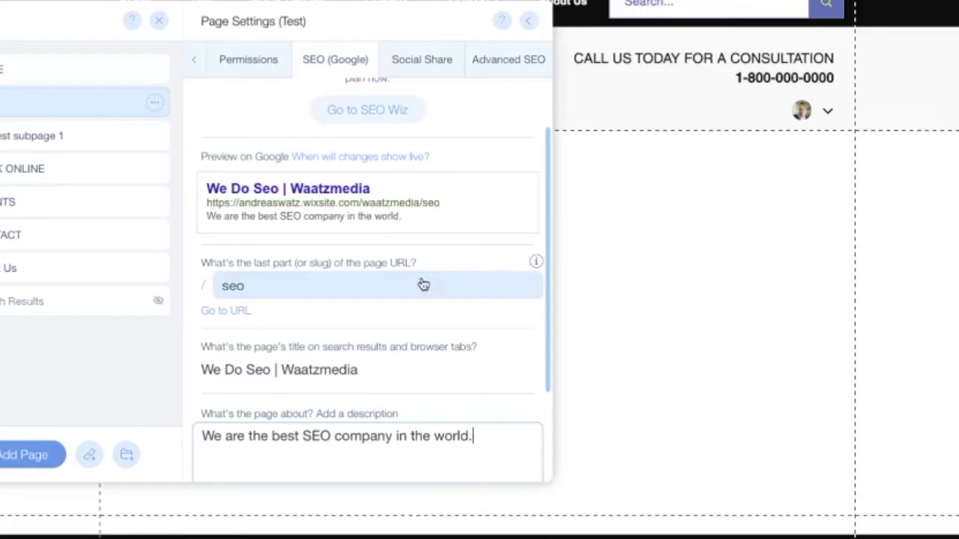
pyautogui.scroll(-2, 420, 322)
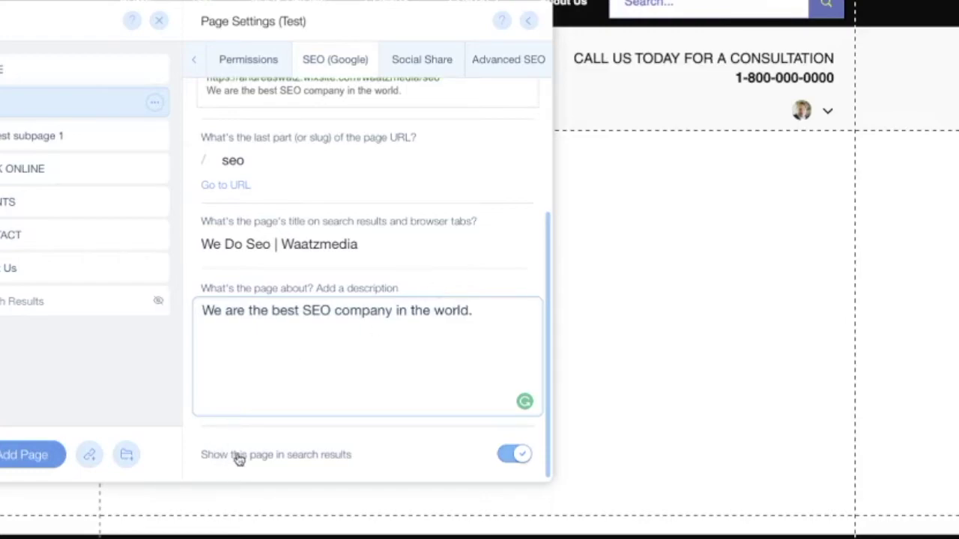
pyautogui.click(520, 459)
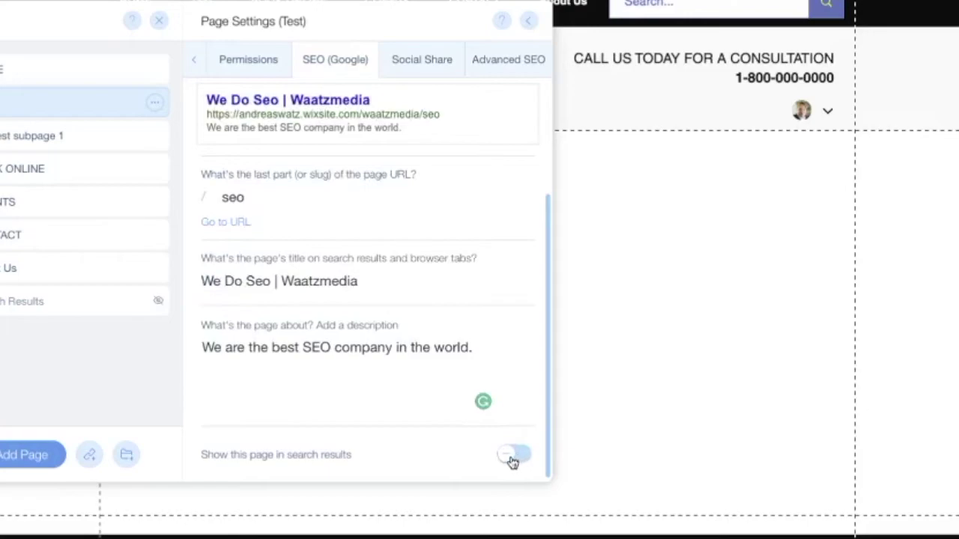
pyautogui.click(513, 460)
pyautogui.scroll(3, 449, 439)
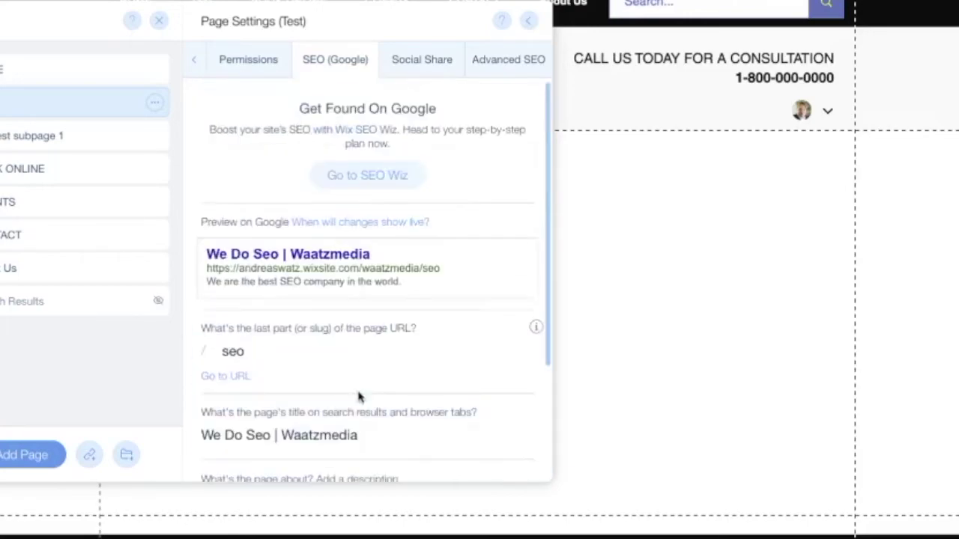
# In the Social Share settings, bring up the image picker for the share preview
pyautogui.click(415, 67)
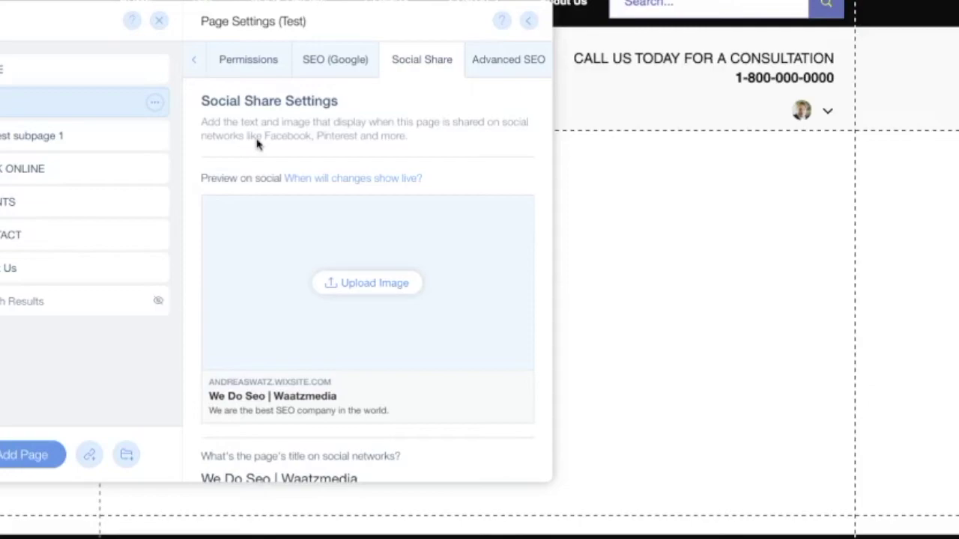
pyautogui.scroll(-1, 332, 255)
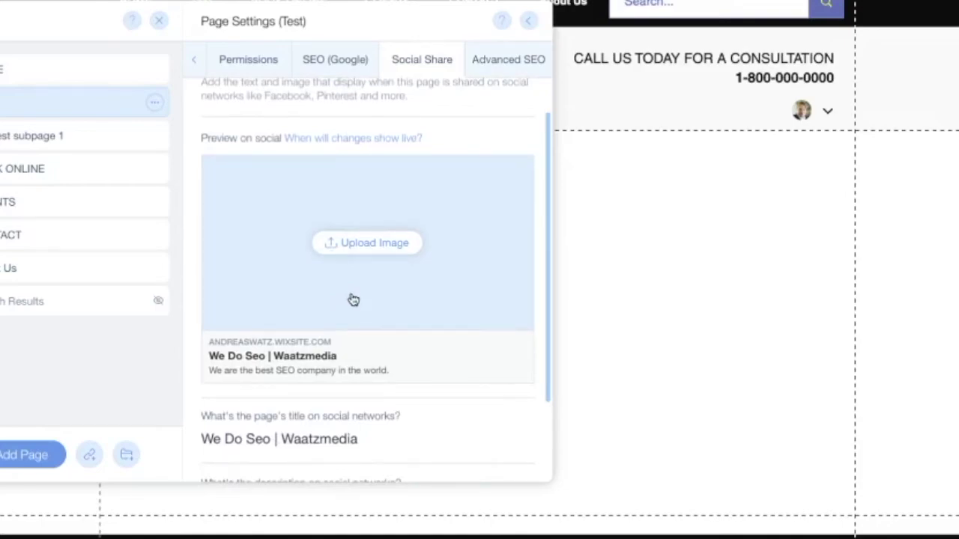
pyautogui.click(359, 246)
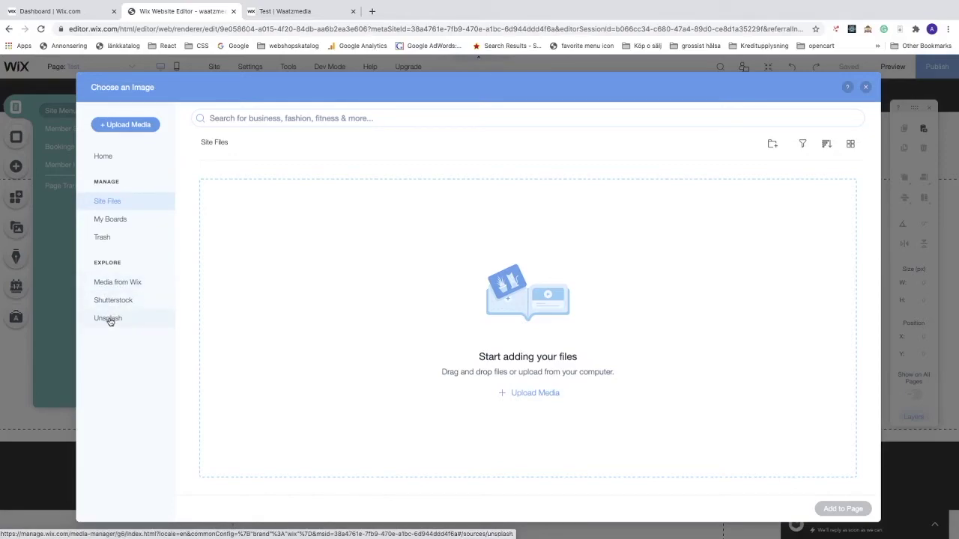
# Set an Unsplash laptop-on-tray photo as the Test page's social share image
pyautogui.click(109, 319)
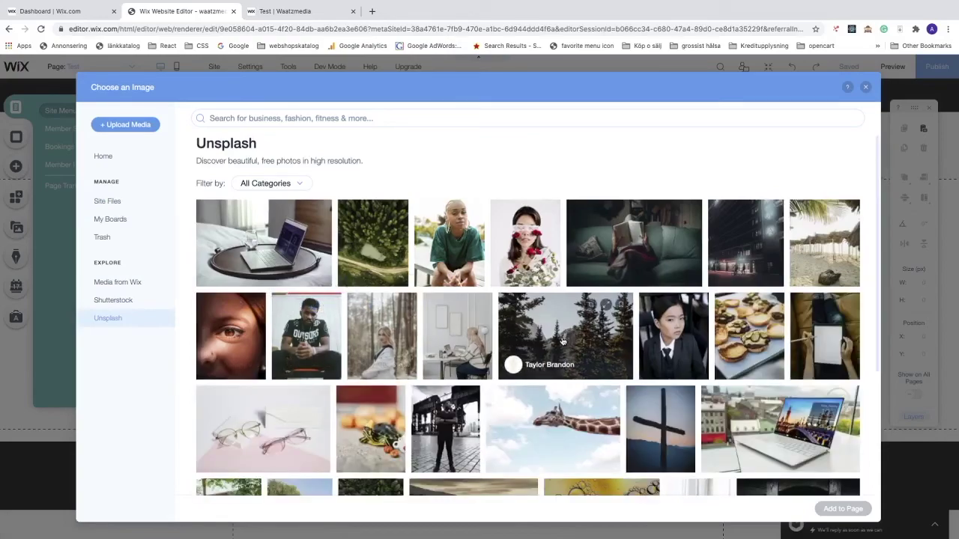
pyautogui.click(279, 265)
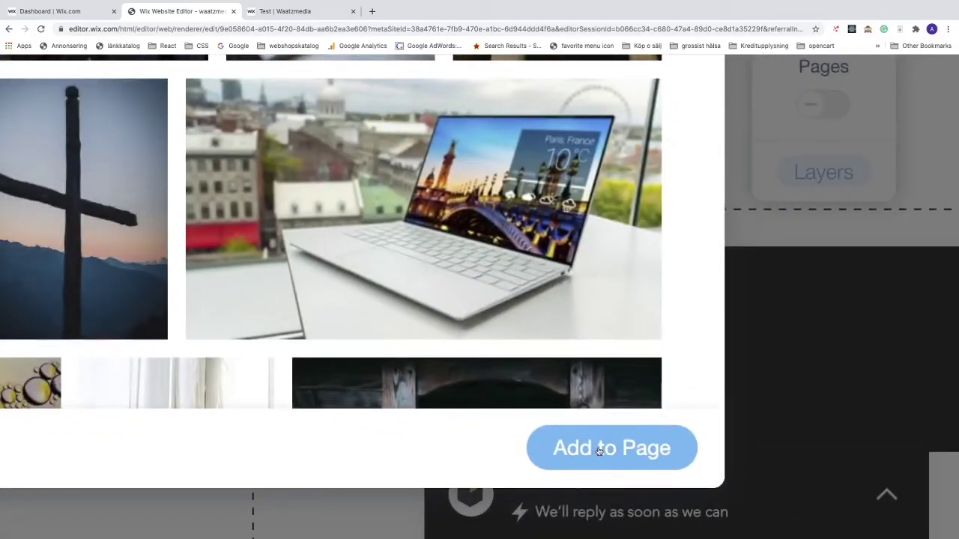
pyautogui.click(599, 450)
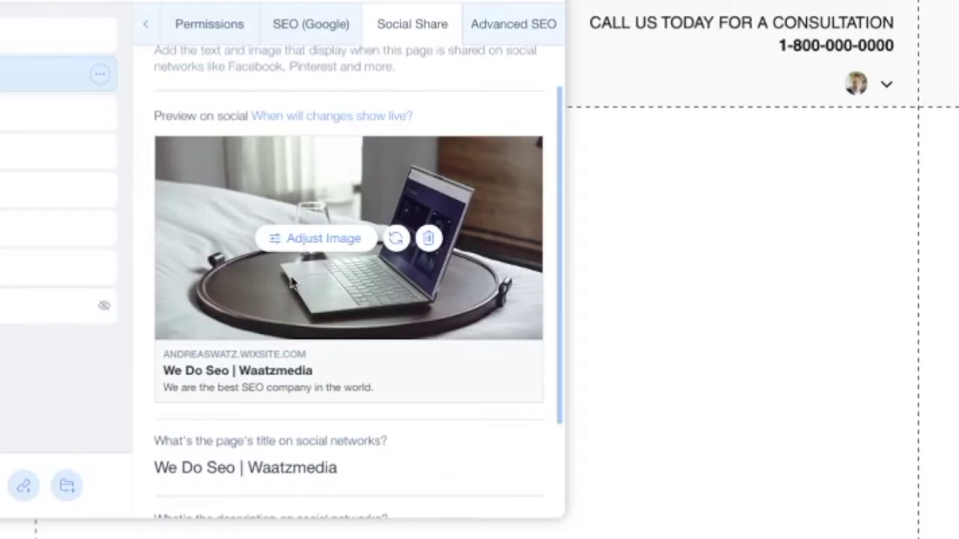
pyautogui.scroll(-1, 359, 318)
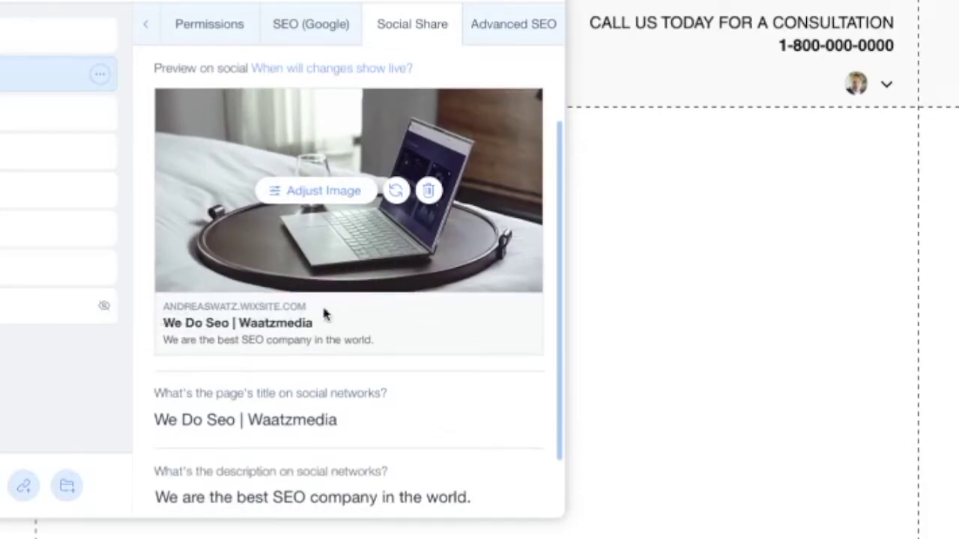
pyautogui.scroll(1, 232, 405)
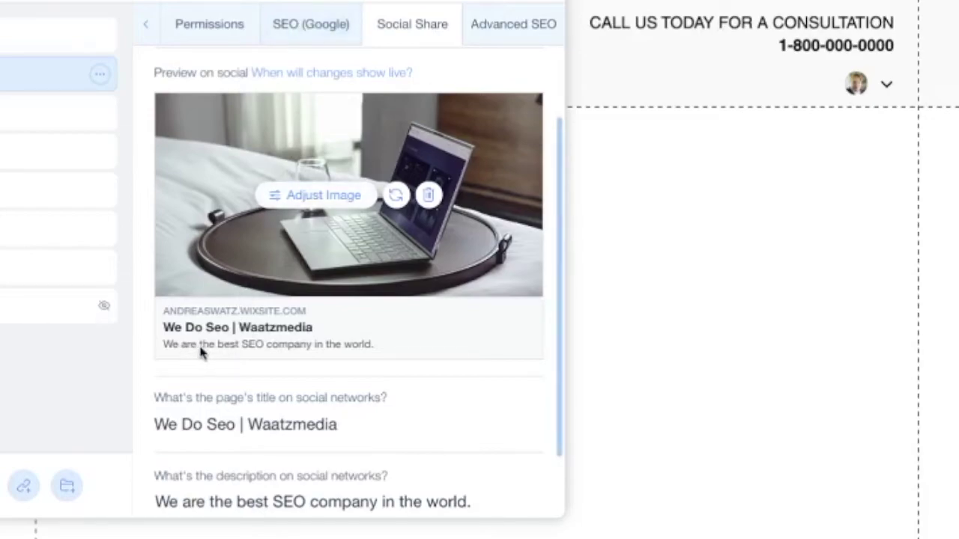
pyautogui.scroll(-1, 200, 351)
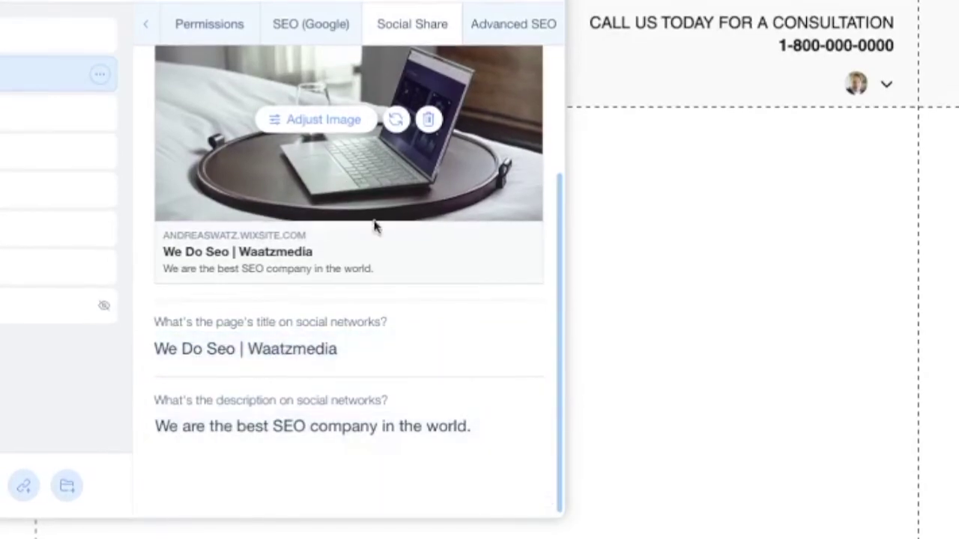
# Review the Advanced SEO structured data and meta tags, then close the Test page settings
pyautogui.click(501, 34)
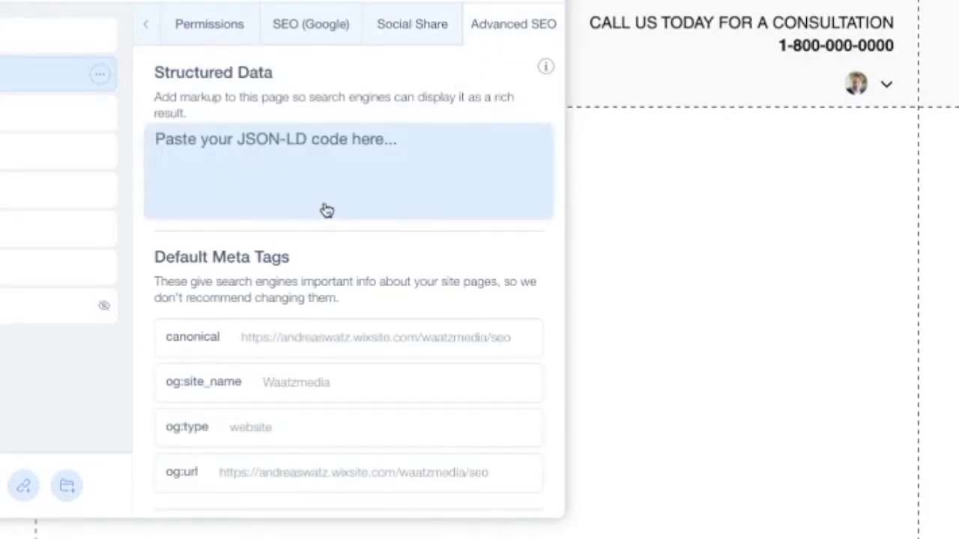
pyautogui.scroll(-2, 262, 206)
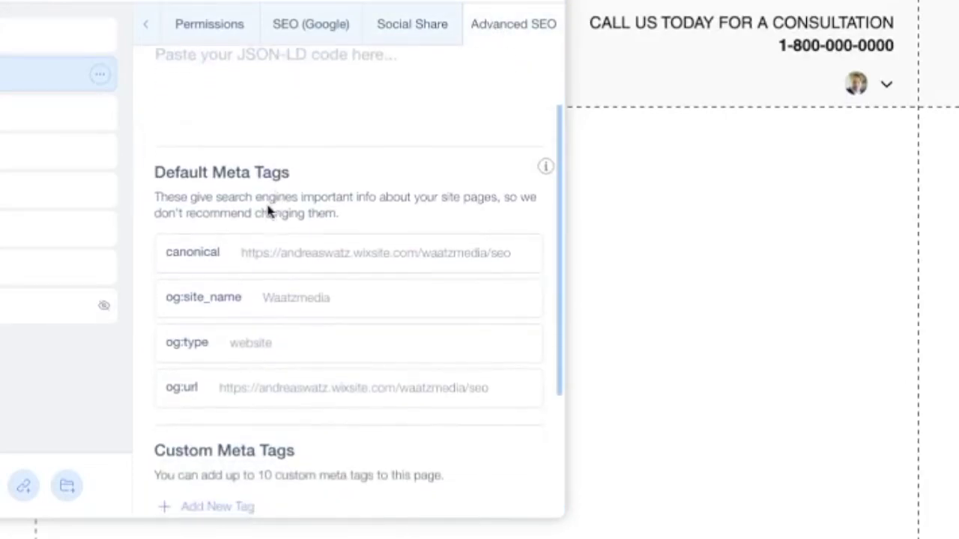
pyautogui.scroll(-1, 289, 221)
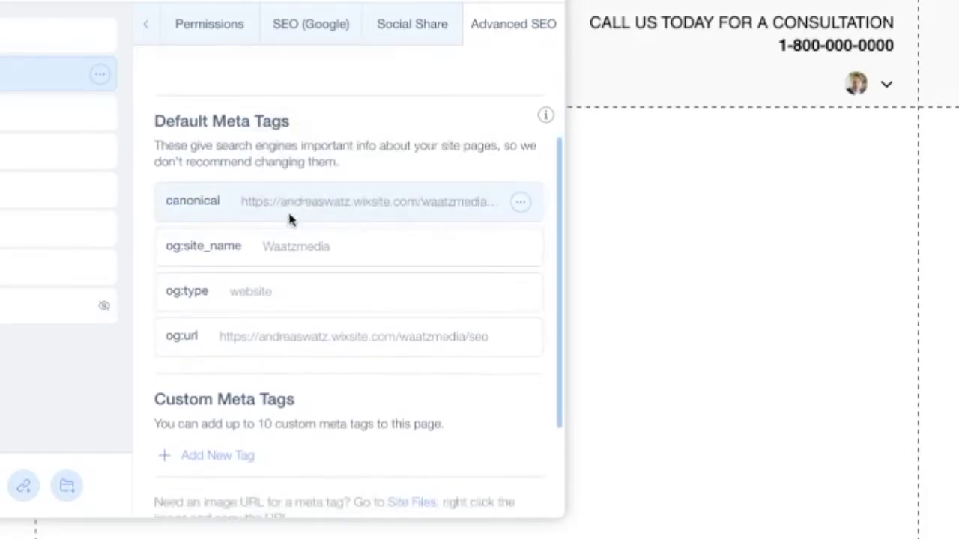
pyautogui.scroll(-3, 263, 233)
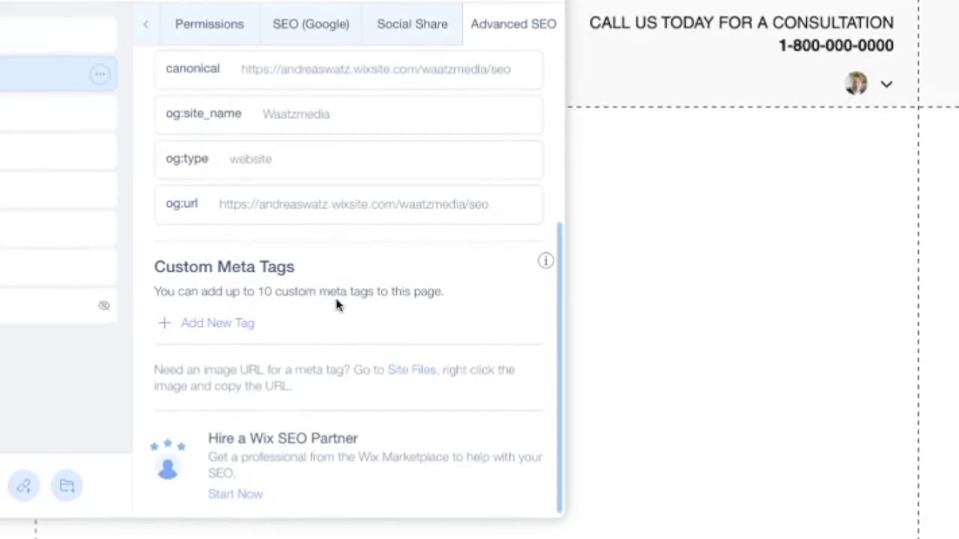
pyautogui.scroll(6, 345, 300)
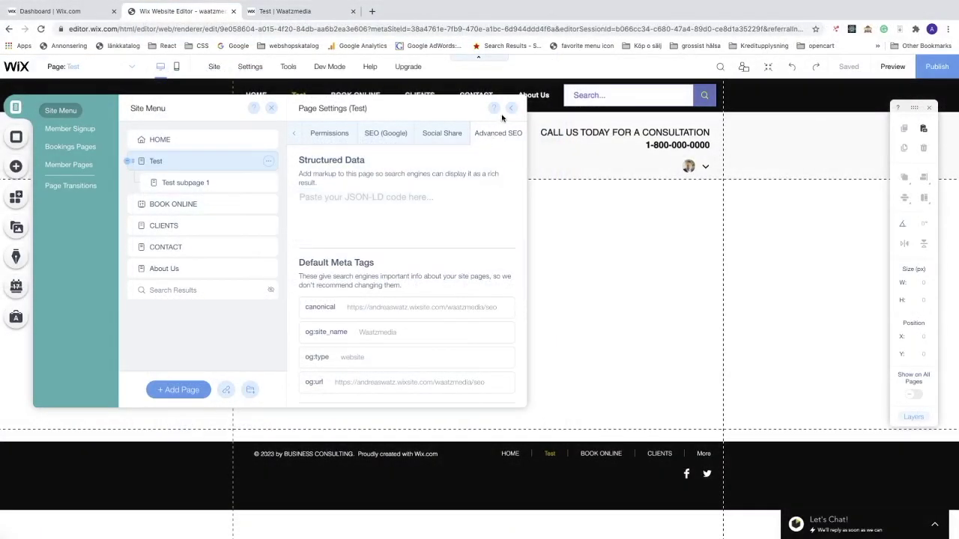
pyautogui.click(510, 111)
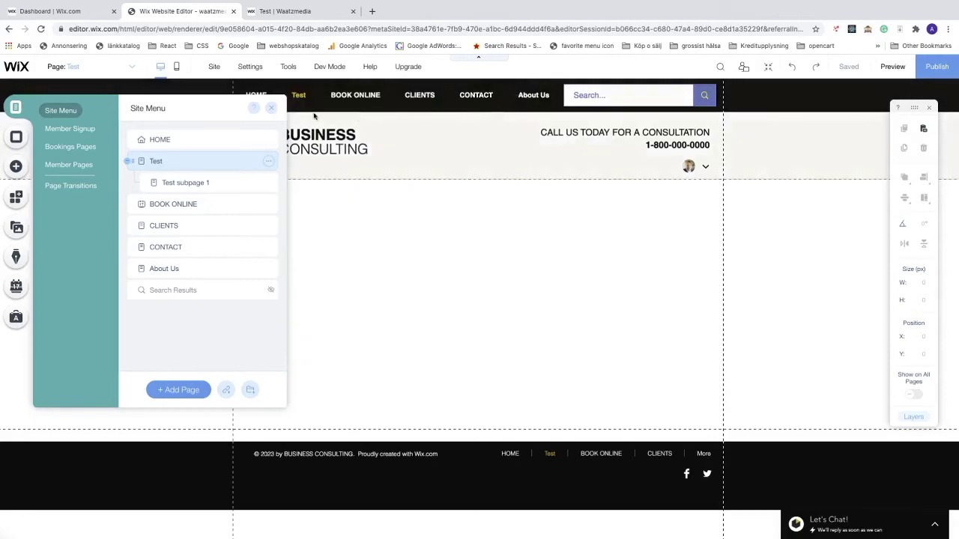
# Close the site pages list and try the dancer photo as the Test page background
pyautogui.click(272, 110)
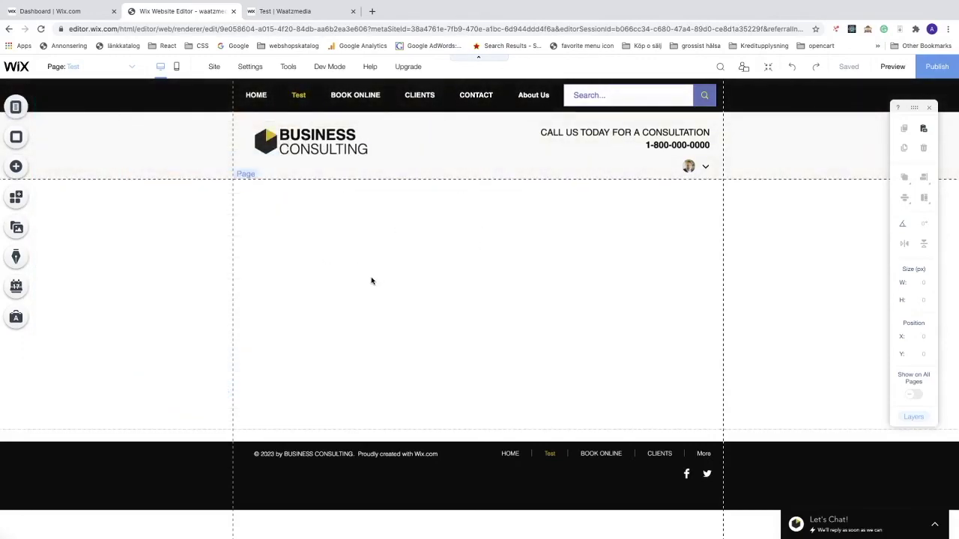
pyautogui.click(16, 138)
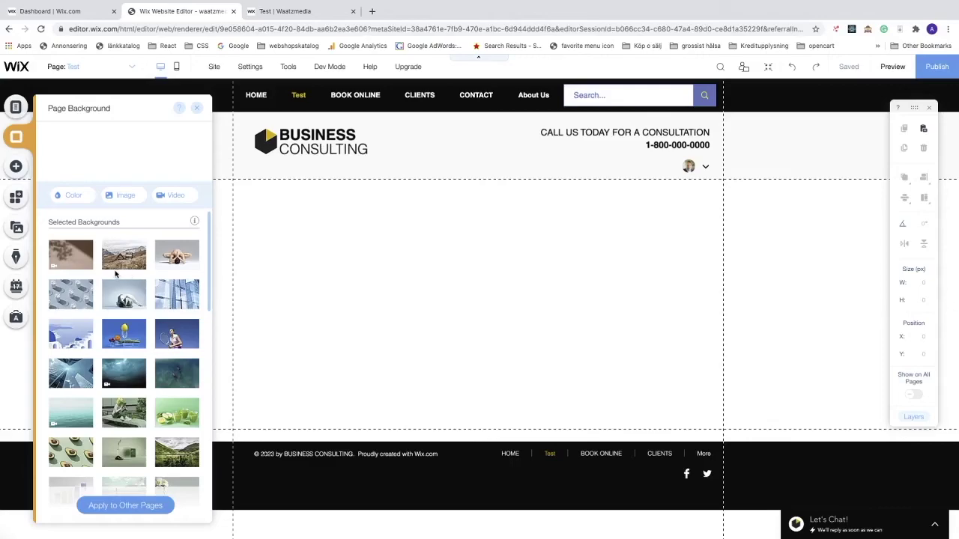
pyautogui.click(117, 296)
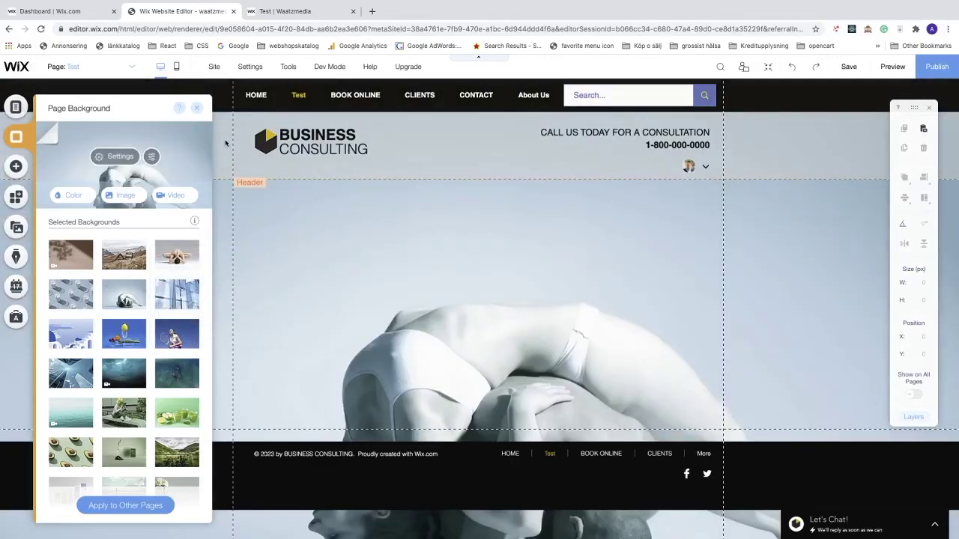
pyautogui.scroll(-1, 124, 338)
pyautogui.moveTo(124, 337)
pyautogui.scroll(-10, 124, 337)
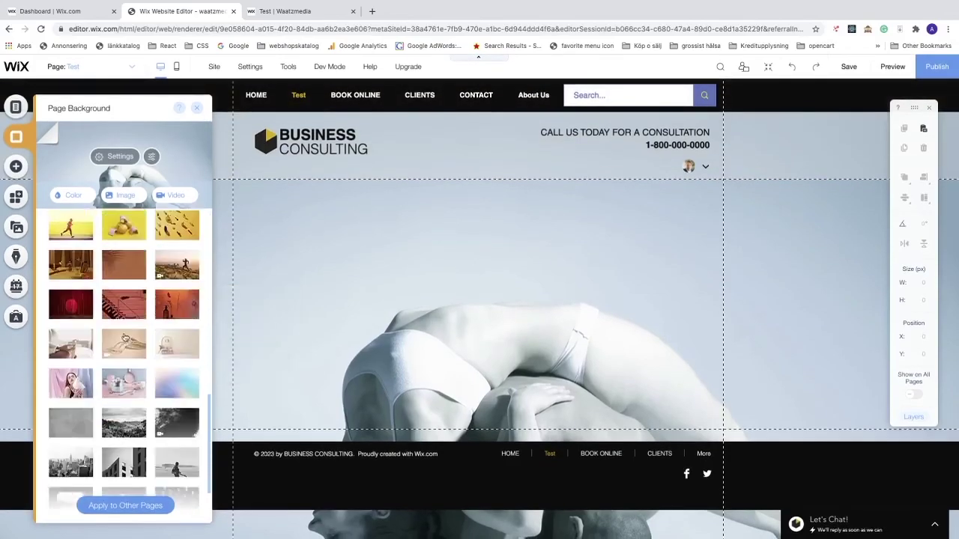
pyautogui.scroll(12, 124, 236)
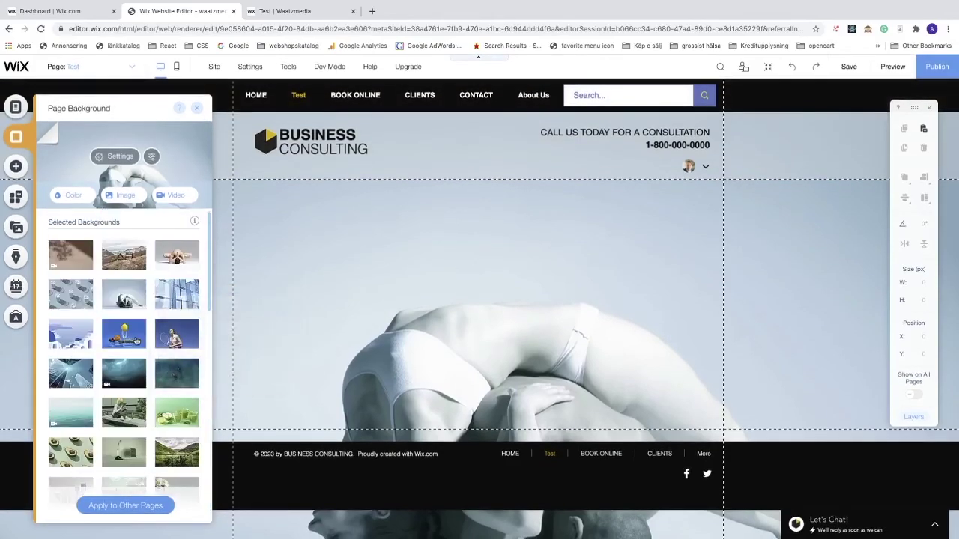
# Replace it with a plain white solid-colour background and close the background options
pyautogui.click(69, 195)
pyautogui.click(77, 248)
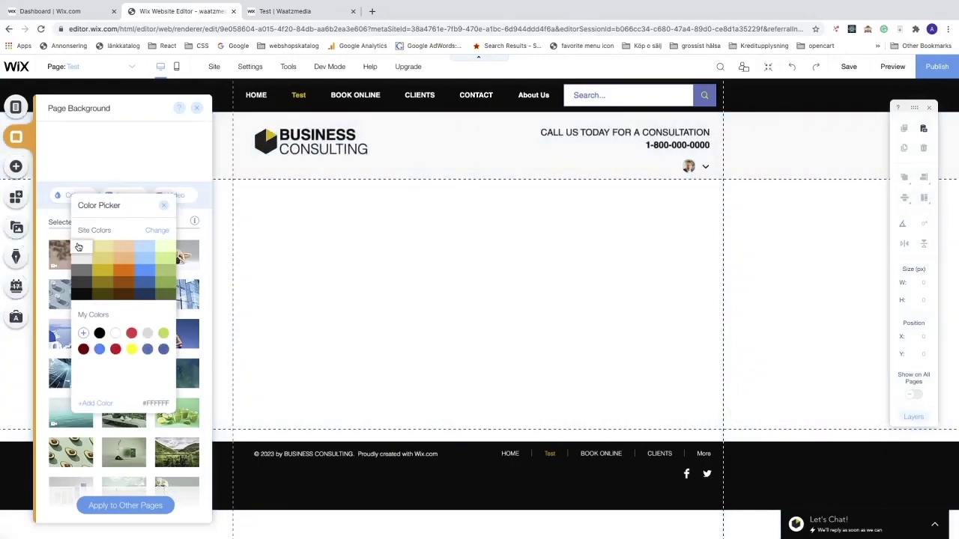
pyautogui.click(194, 109)
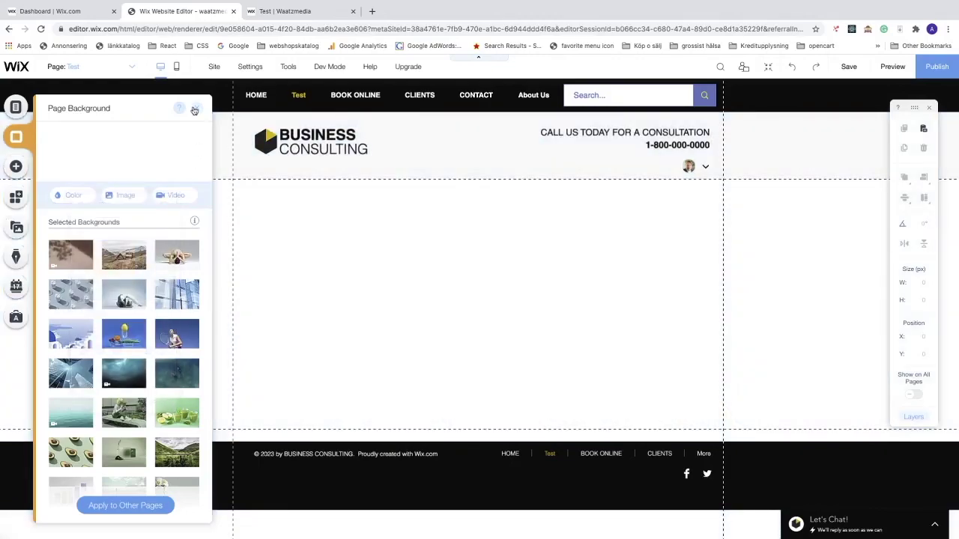
pyautogui.click(195, 108)
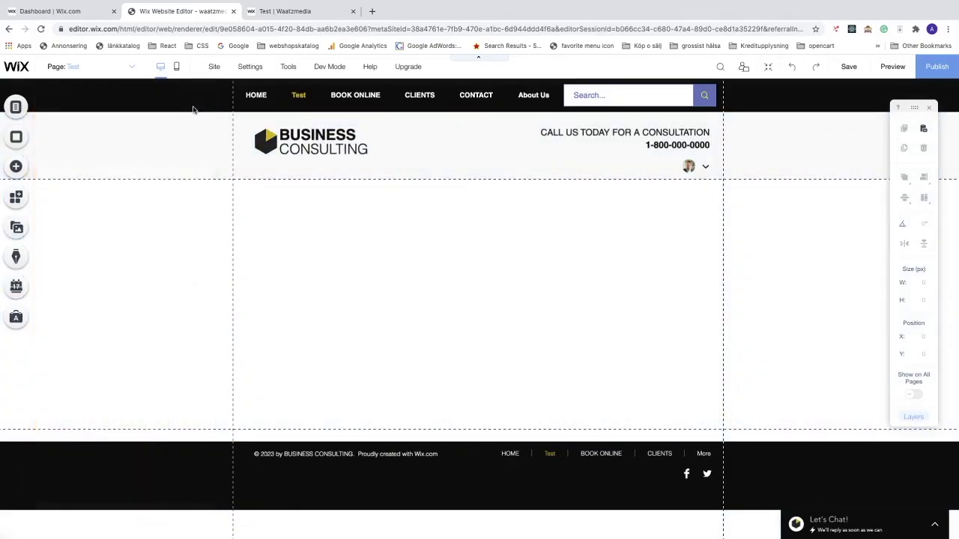
# Browse the element categories and place a Heading 1 title on the Test page
pyautogui.click(16, 168)
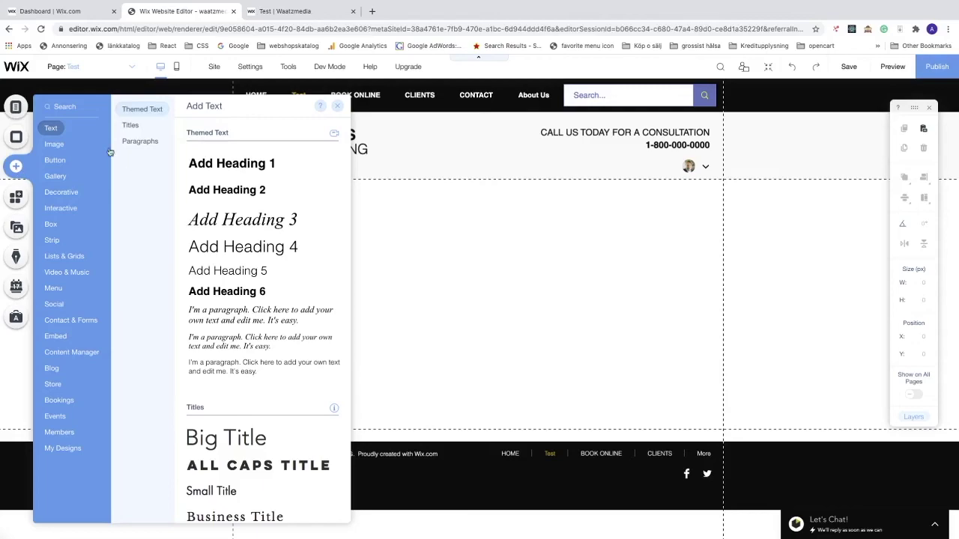
pyautogui.click(54, 145)
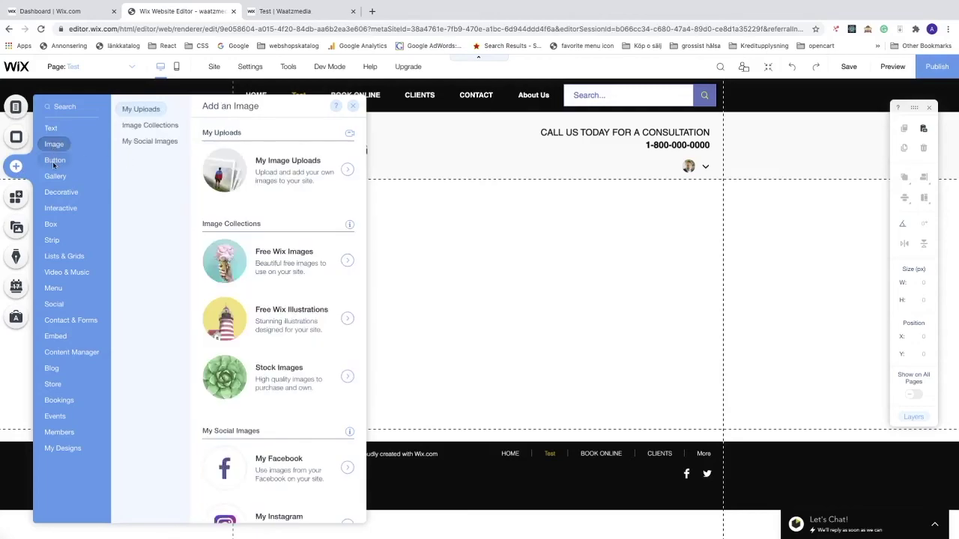
pyautogui.click(52, 161)
pyautogui.click(51, 178)
pyautogui.click(66, 259)
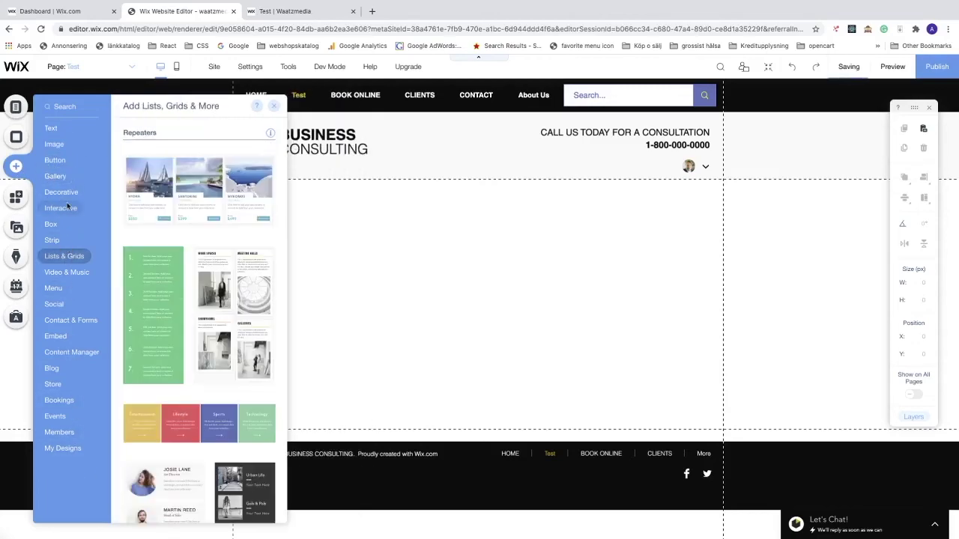
pyautogui.click(54, 144)
pyautogui.click(52, 129)
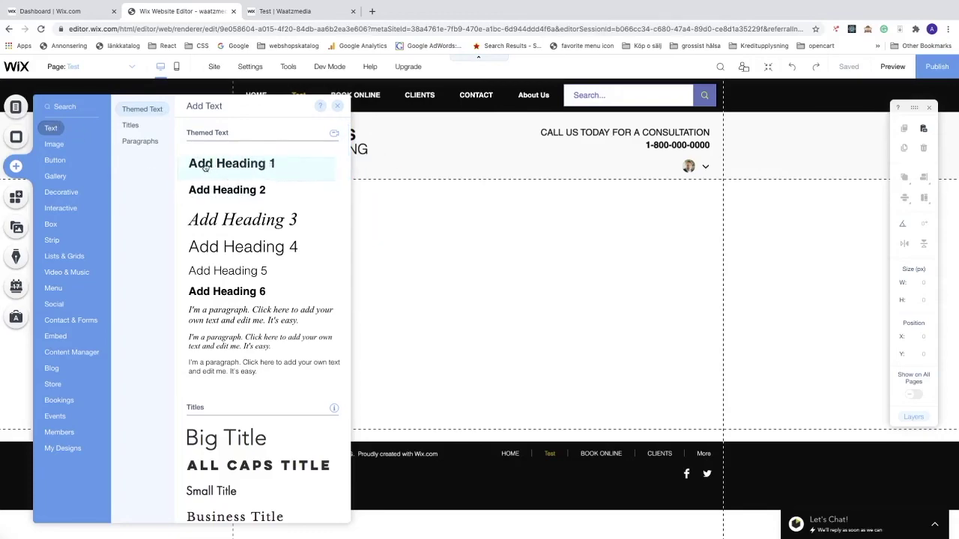
pyautogui.moveTo(215, 162); pyautogui.dragTo(456, 246)
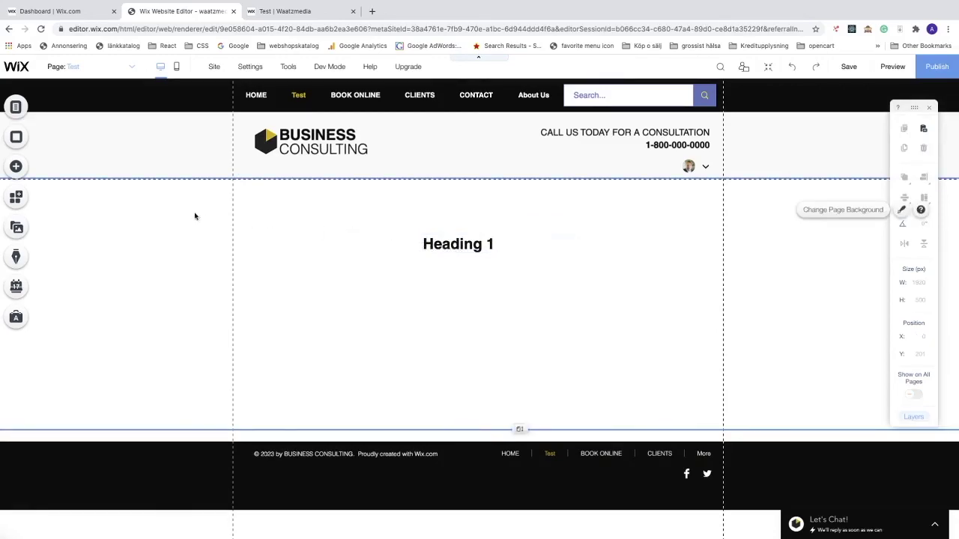
# Add a themed paragraph text box just below the Heading 1 title
pyautogui.click(16, 167)
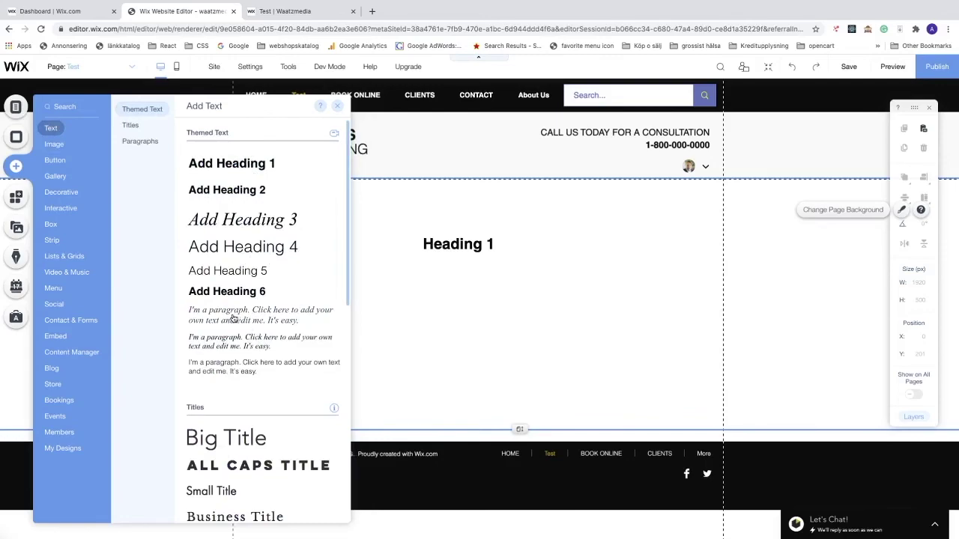
pyautogui.moveTo(233, 318); pyautogui.dragTo(435, 278)
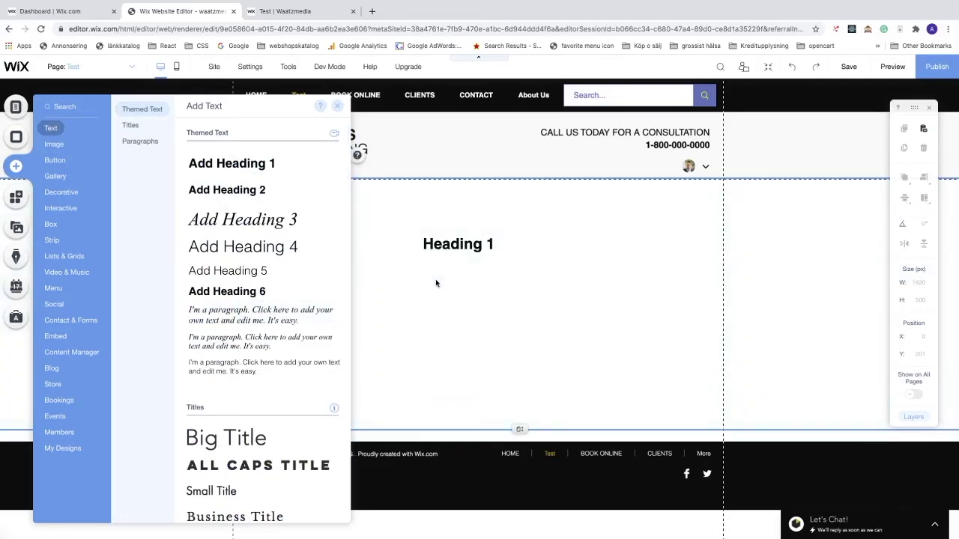
pyautogui.click(15, 167)
# Add the free Wix stock photo of a sofa with lamp and plant, moving it below the paragraph
pyautogui.click(54, 145)
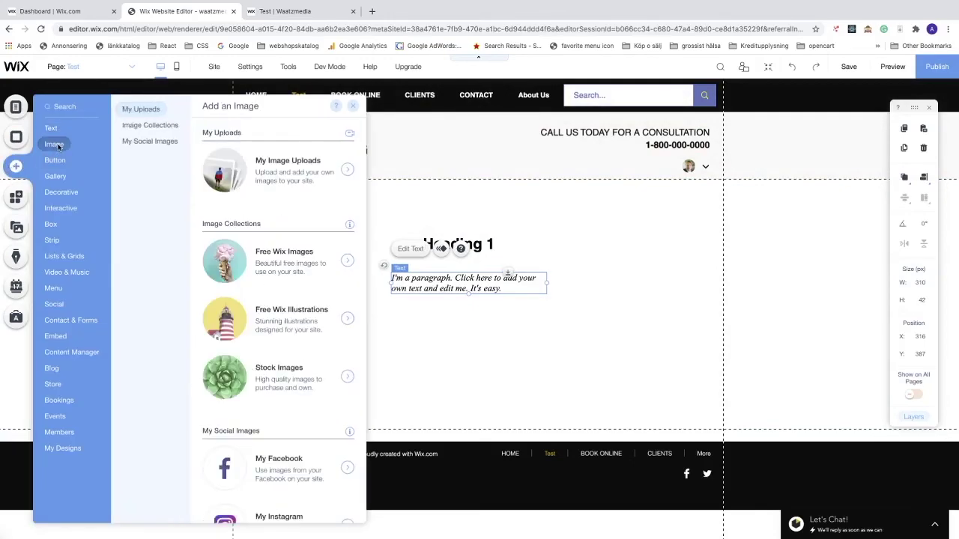
pyautogui.click(133, 144)
pyautogui.click(139, 109)
pyautogui.click(146, 124)
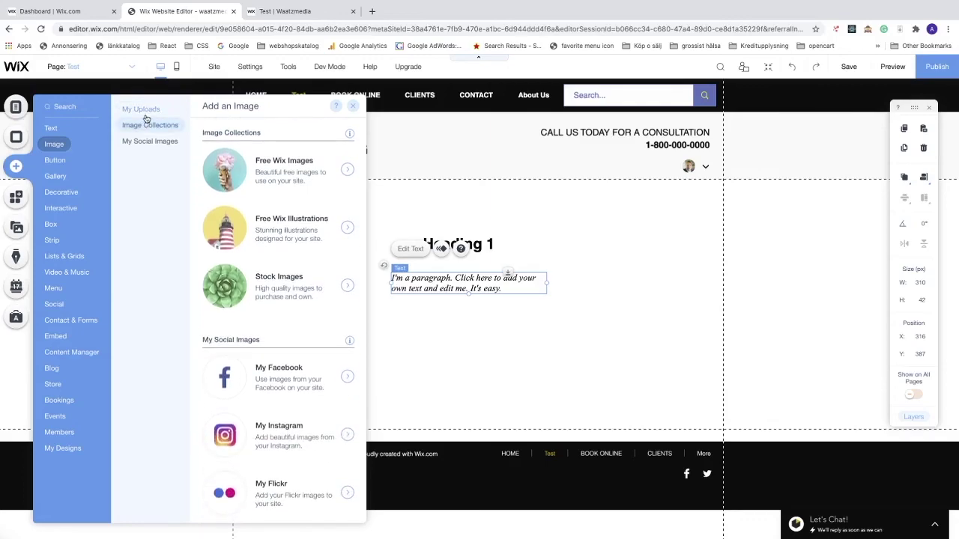
pyautogui.click(143, 109)
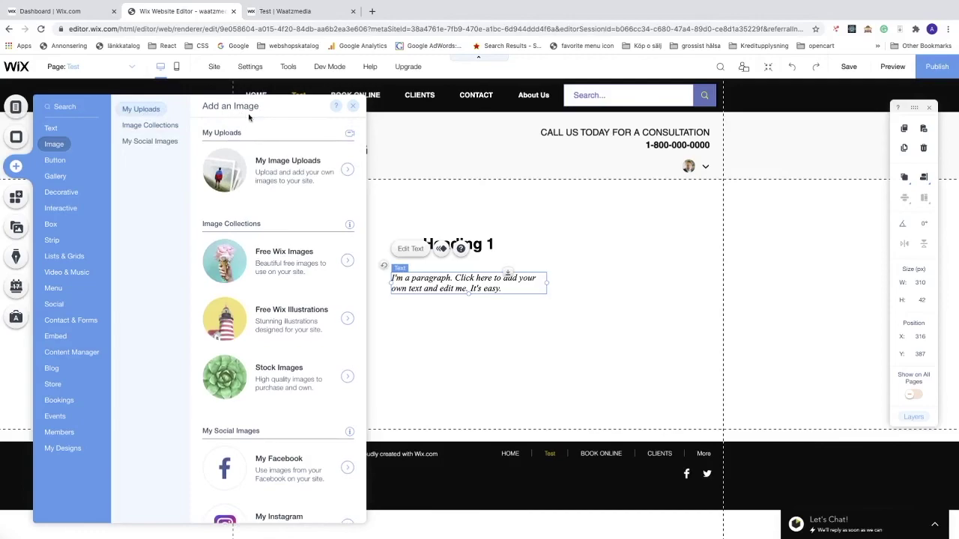
pyautogui.click(279, 257)
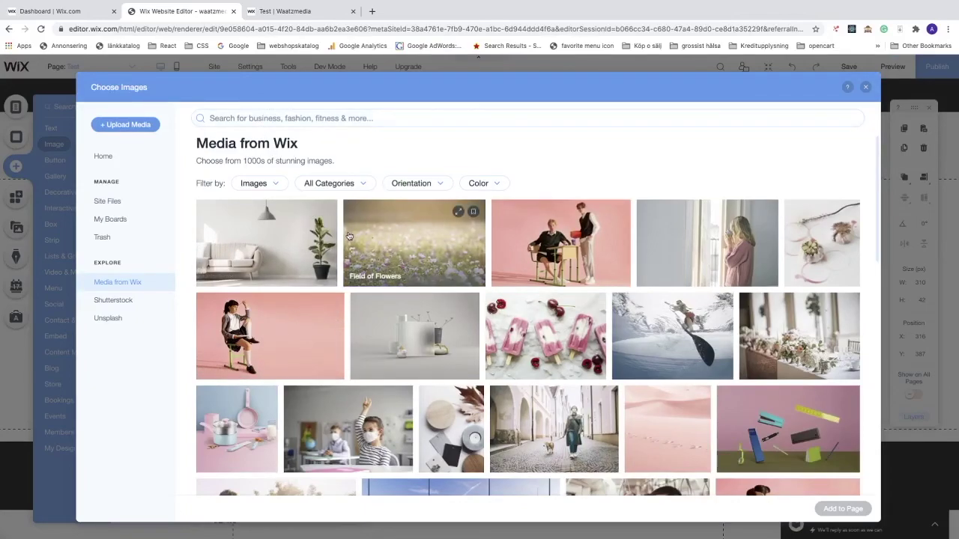
pyautogui.click(267, 256)
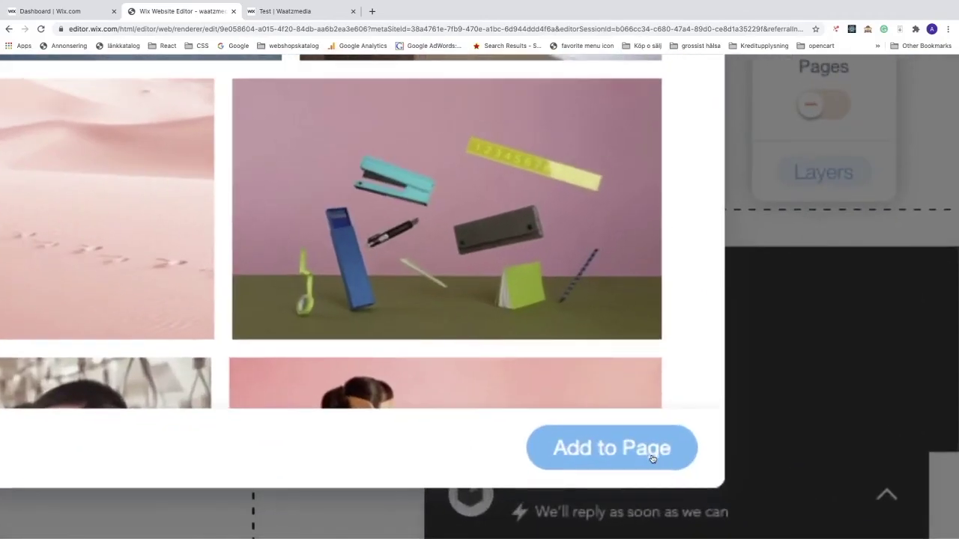
pyautogui.click(605, 450)
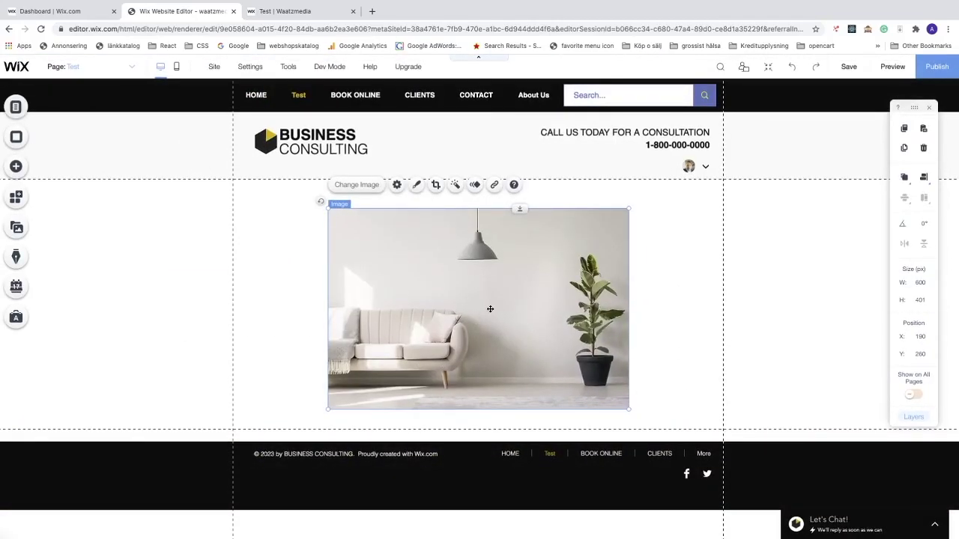
pyautogui.moveTo(490, 309); pyautogui.dragTo(490, 418)
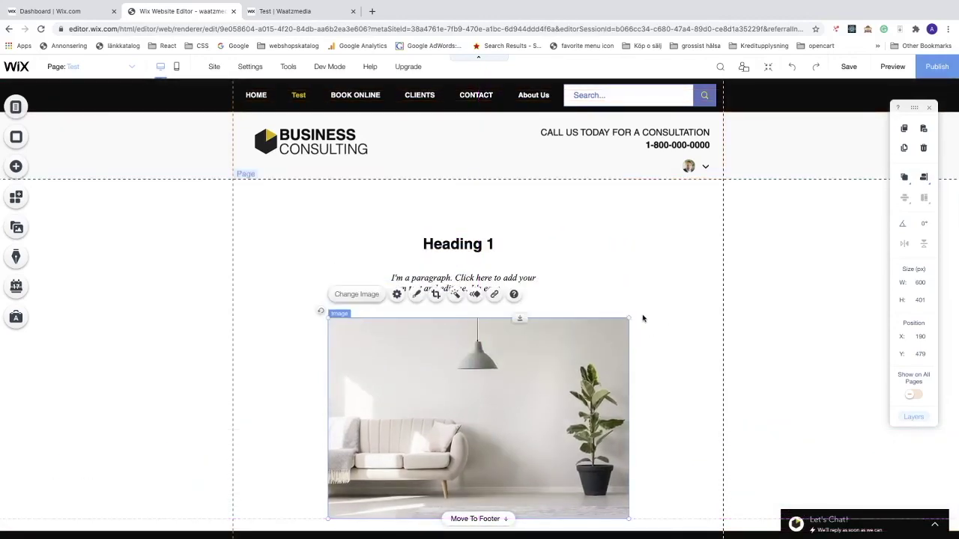
# Enlarge the sofa image slightly to 608 × 405 px beneath the paragraph, then close the Add panel
pyautogui.moveTo(629, 319)
pyautogui.mouseDown()
pyautogui.moveTo(652, 300)
pyautogui.moveTo(633, 316)
pyautogui.mouseUp()
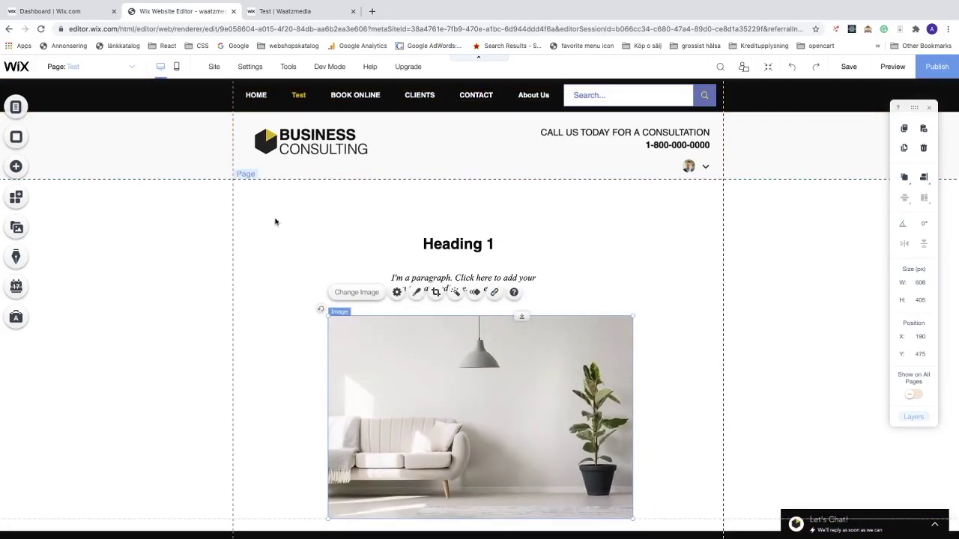
pyautogui.scroll(-1, 302, 257)
pyautogui.scroll(1, 296, 257)
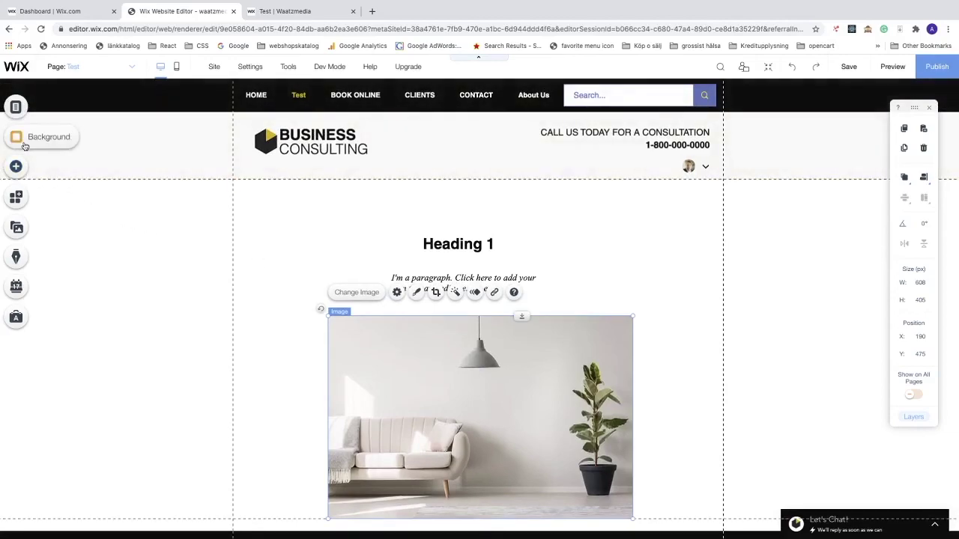
pyautogui.click(15, 168)
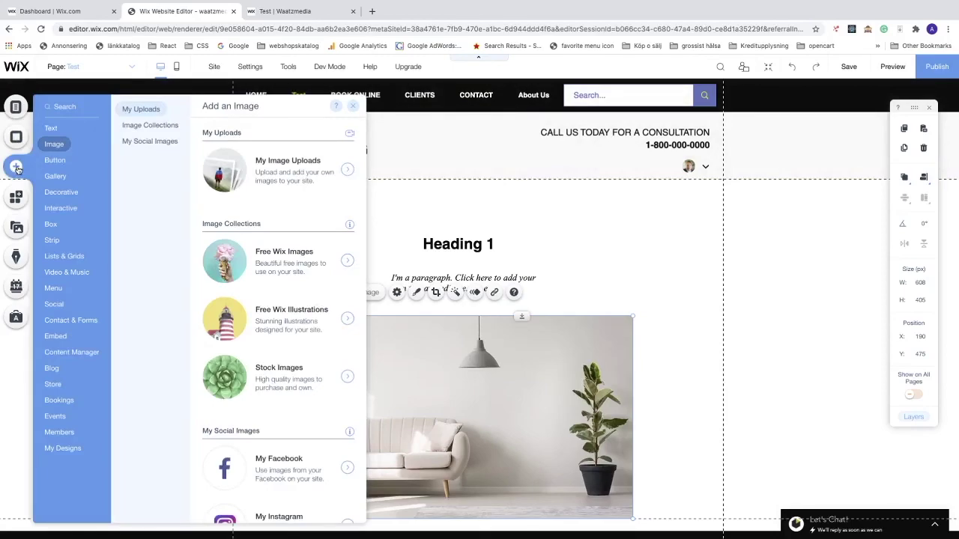
pyautogui.click(60, 126)
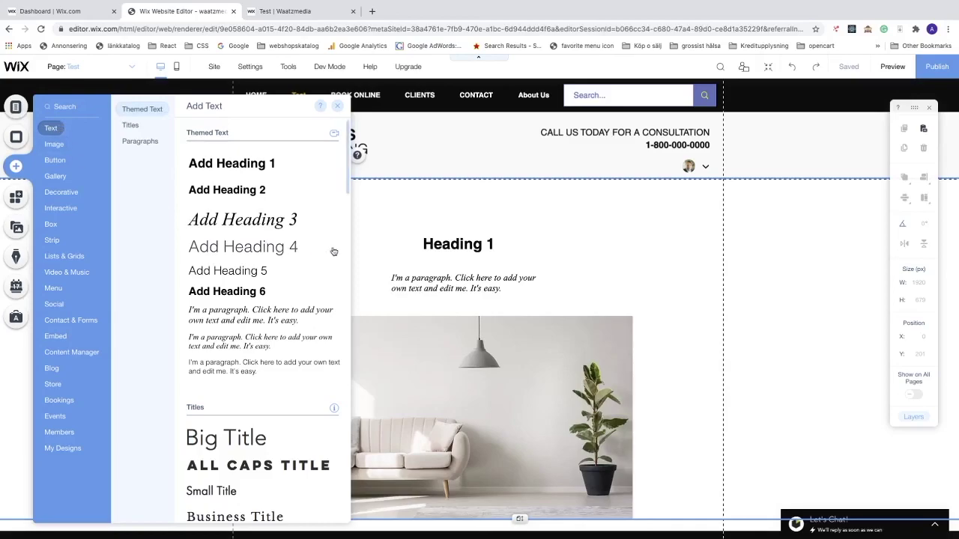
pyautogui.click(368, 233)
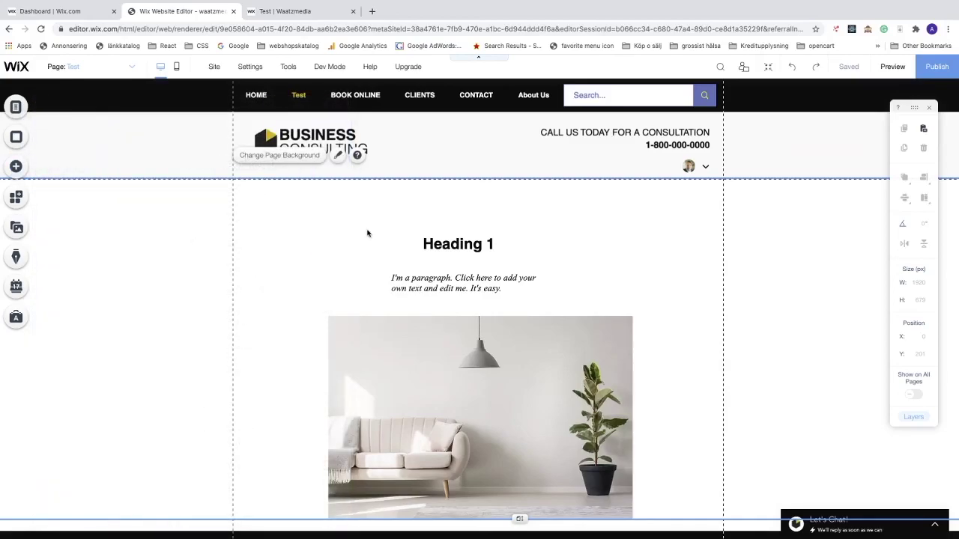